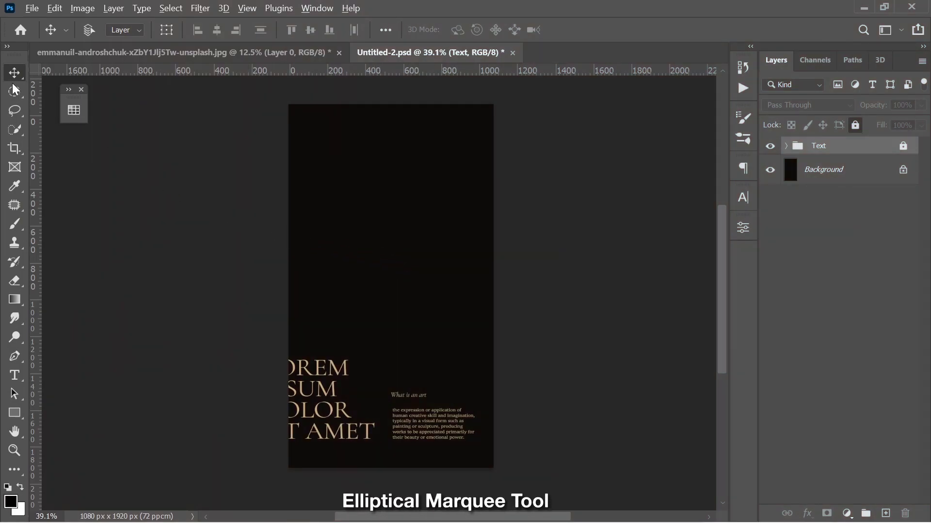
Draw a roughly 698 px circular selection and nudge it into the upper middle of the poster.
left_click_drag(14, 91, 72, 111)
left_click(72, 110)
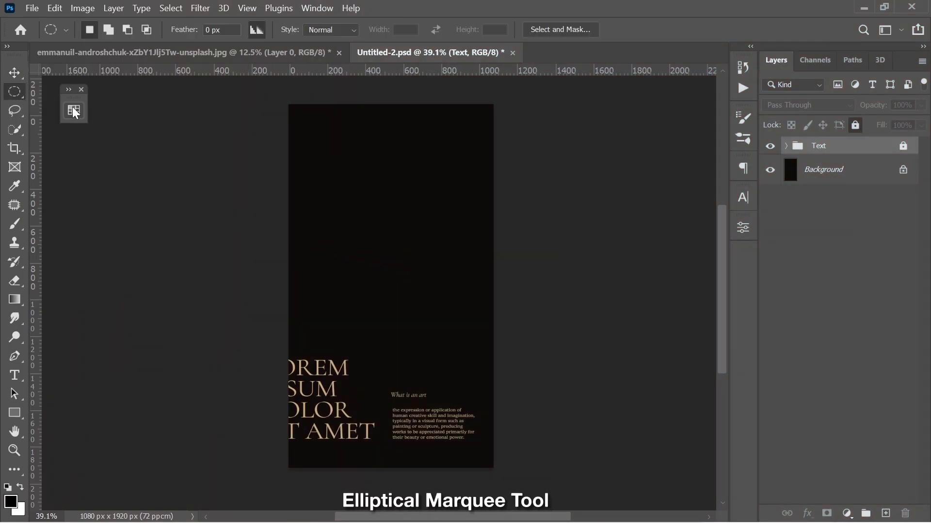
left_click_drag(348, 183, 485, 335)
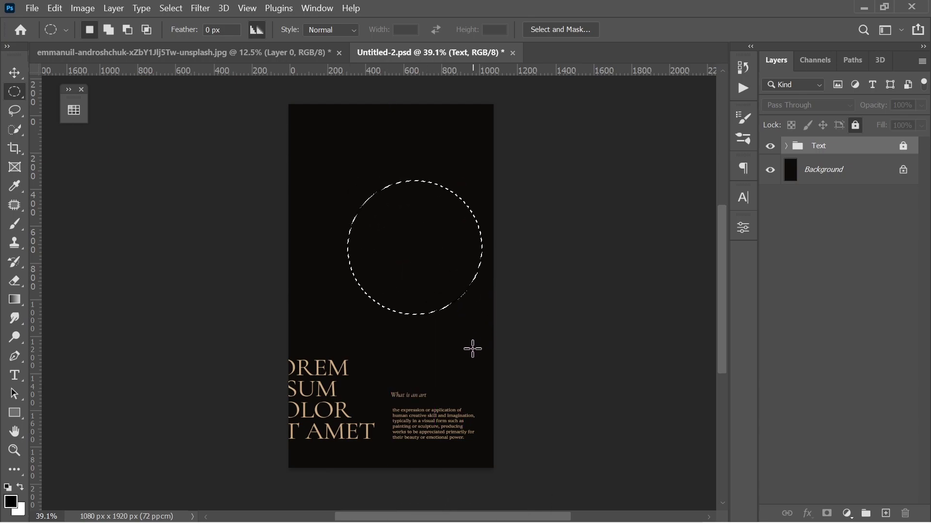
left_click_drag(452, 270, 433, 267)
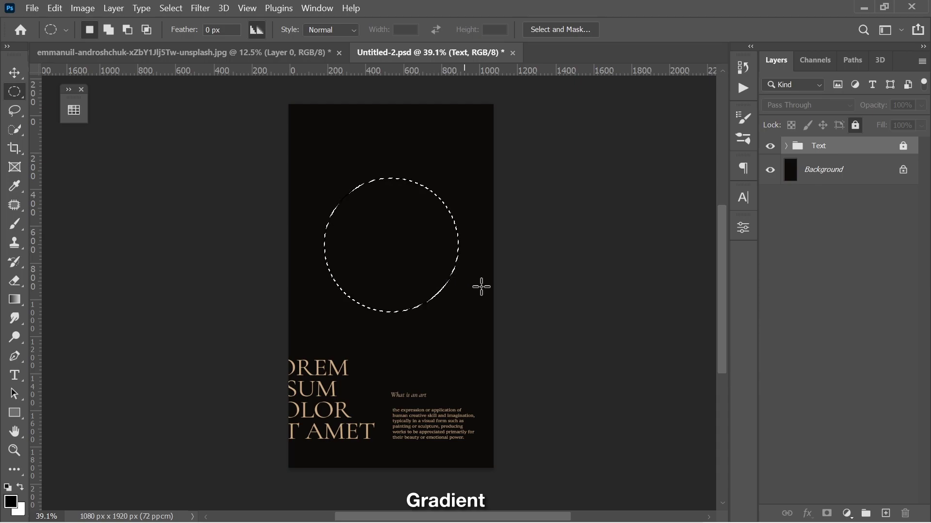
Add a Gradient Fill layer to the circle, starting from the Foreground to Background preset.
left_click(847, 513)
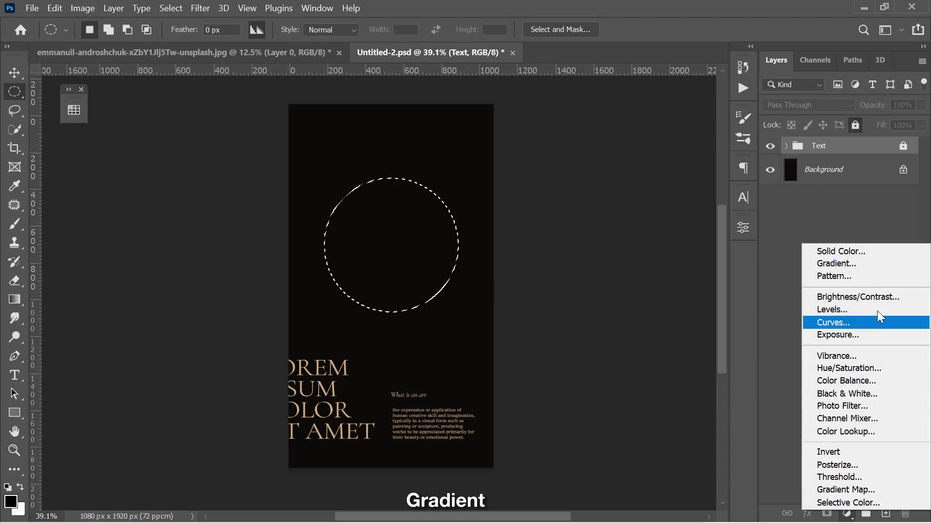
left_click(887, 265)
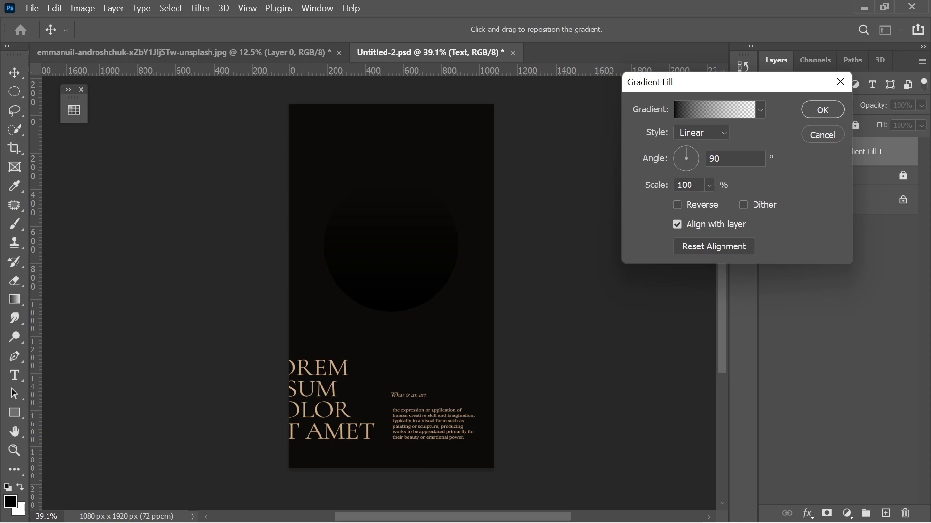
left_click(721, 114)
left_click(586, 88)
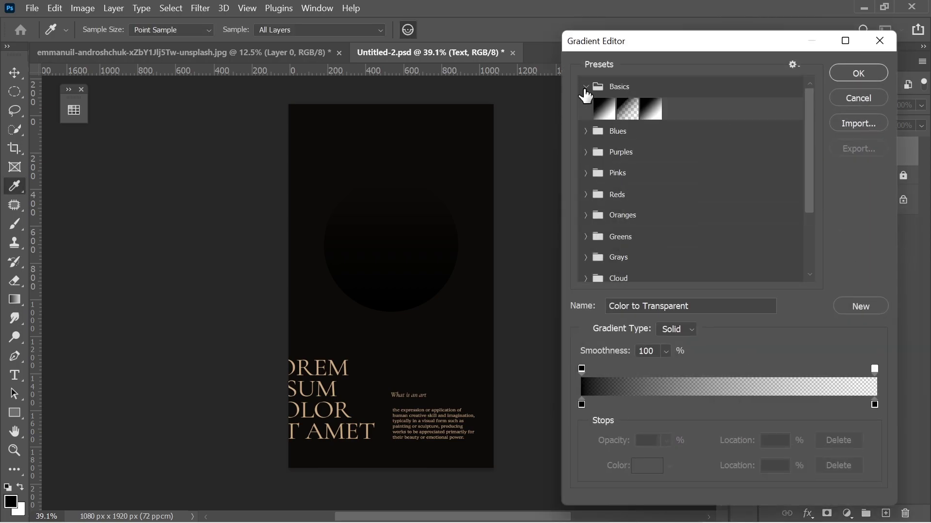
left_click(602, 111)
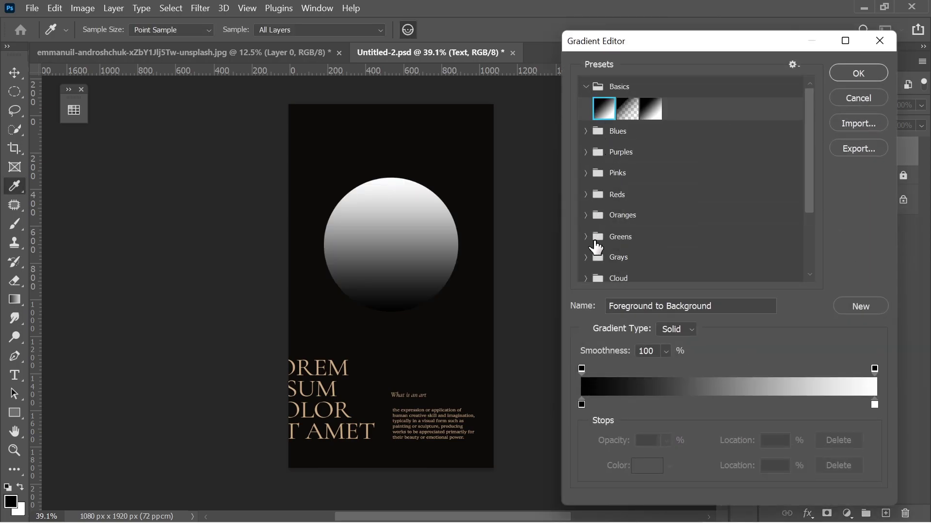
Set the gradient stops to tan cfad84 and dark background 0e0b09, and accept the gradient.
double_click(583, 405)
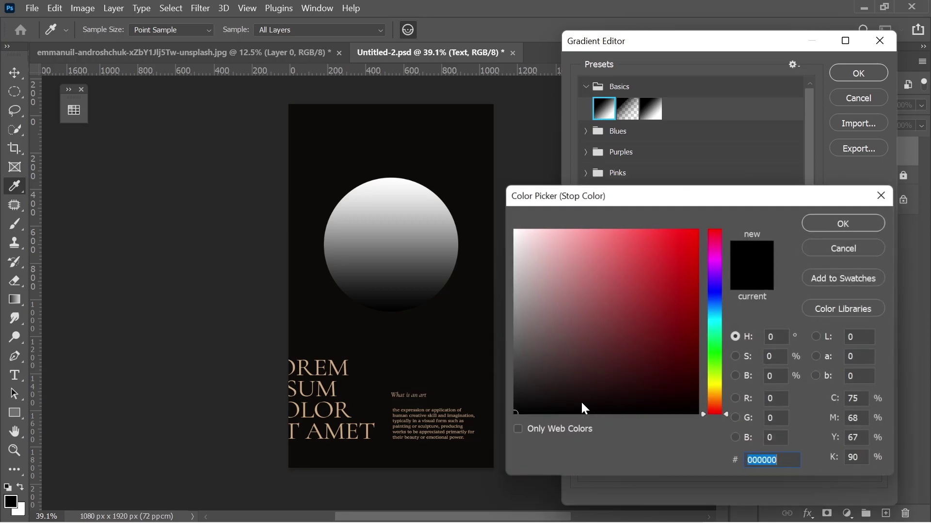
left_click(74, 111)
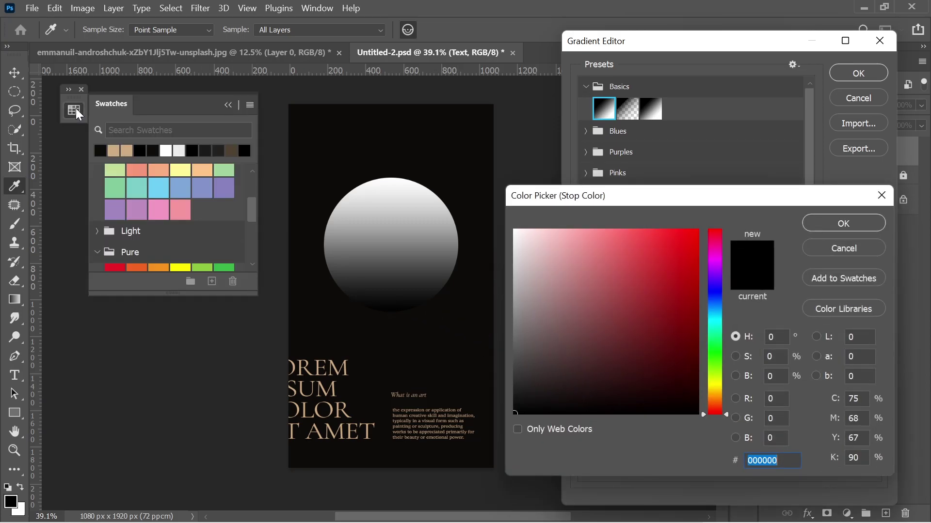
left_click(114, 150)
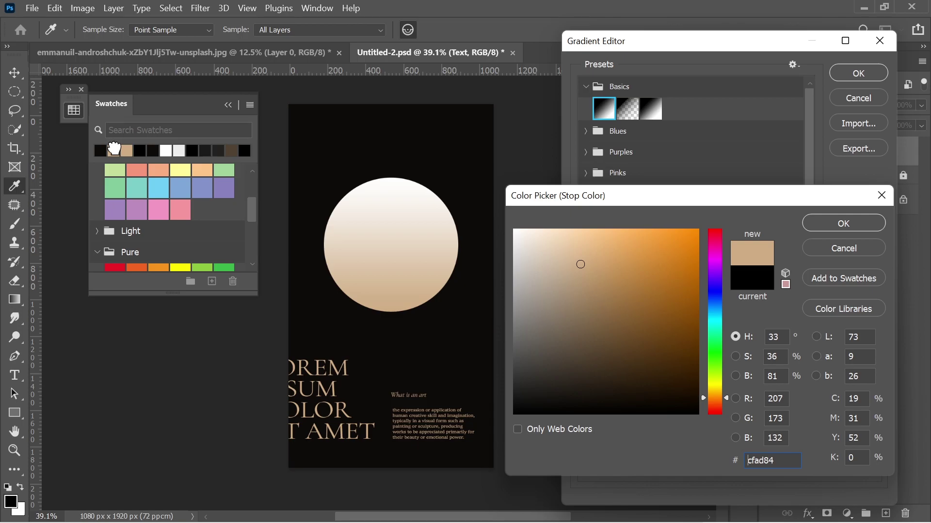
left_click(834, 222)
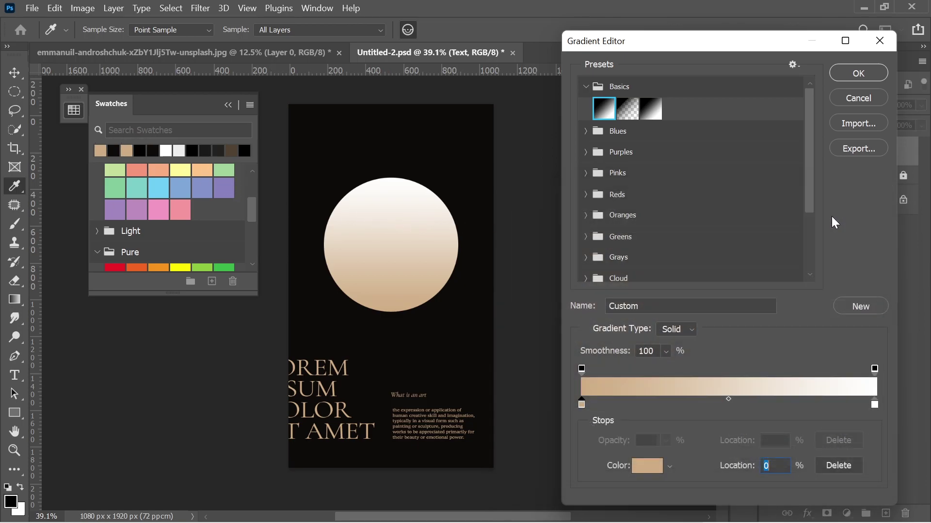
double_click(875, 403)
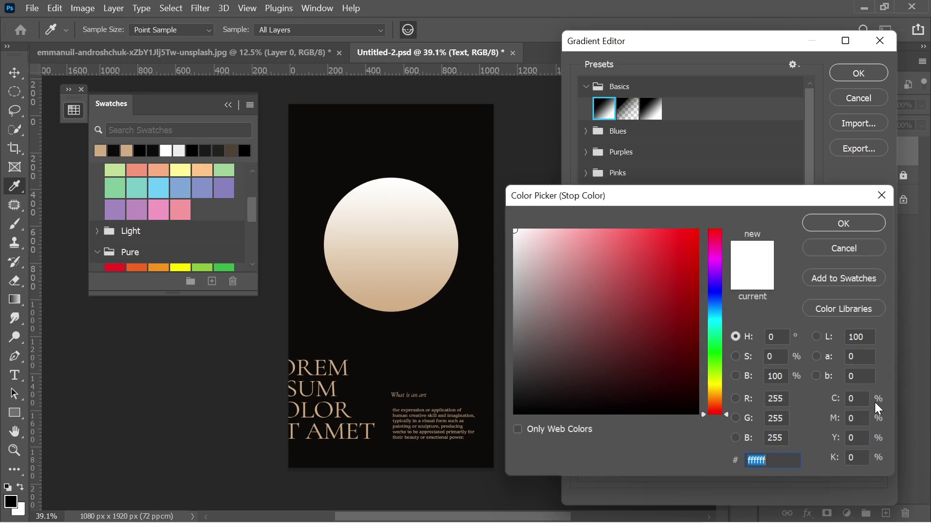
left_click(425, 144)
left_click(73, 110)
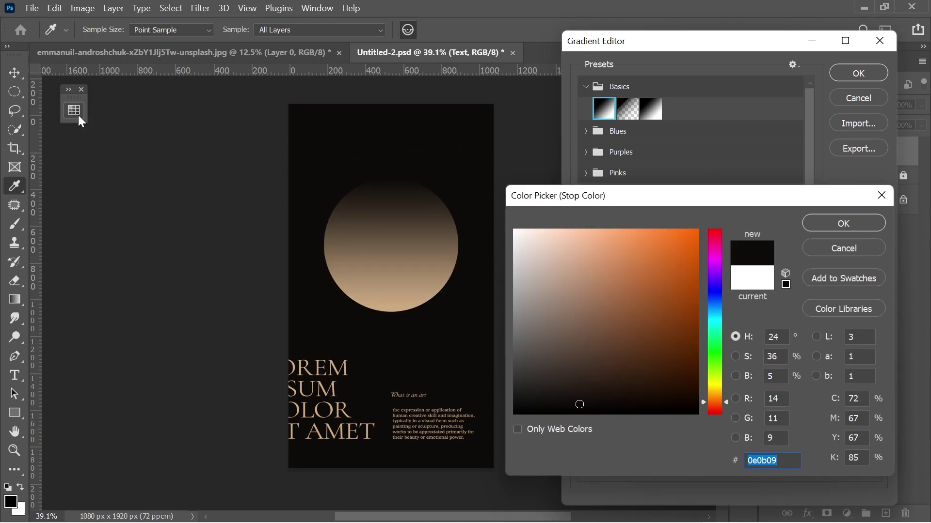
left_click(836, 224)
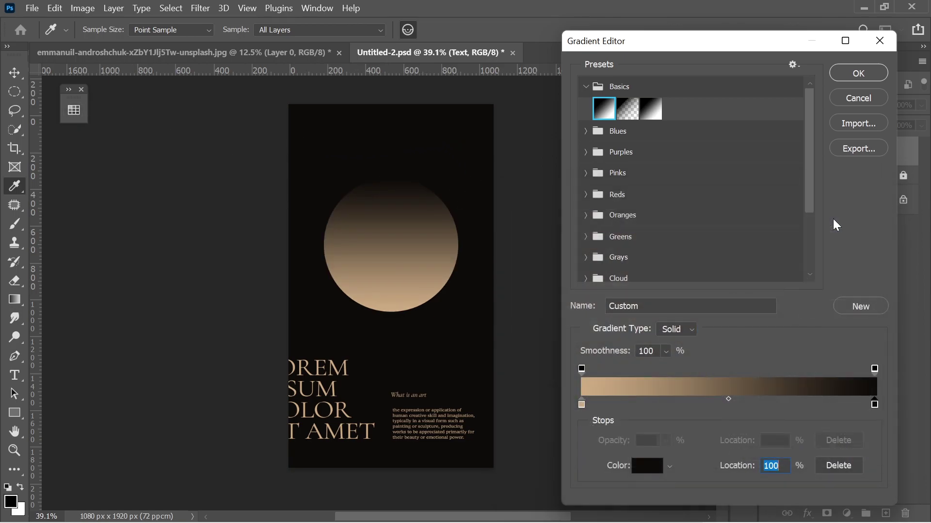
left_click(847, 79)
Convert Gradient Fill 1 to a smart object and apply Blur Gallery > Path Blur to it.
left_click(832, 105)
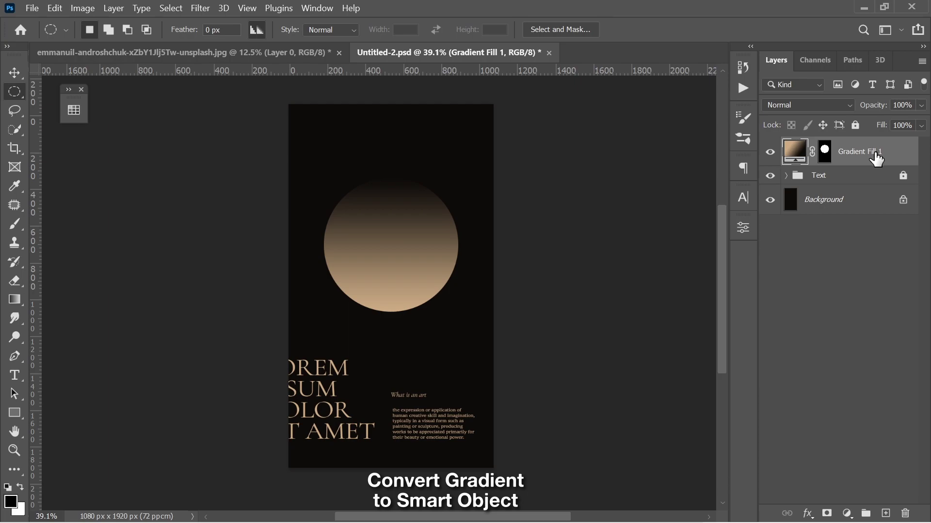
right_click(876, 154)
left_click(839, 209)
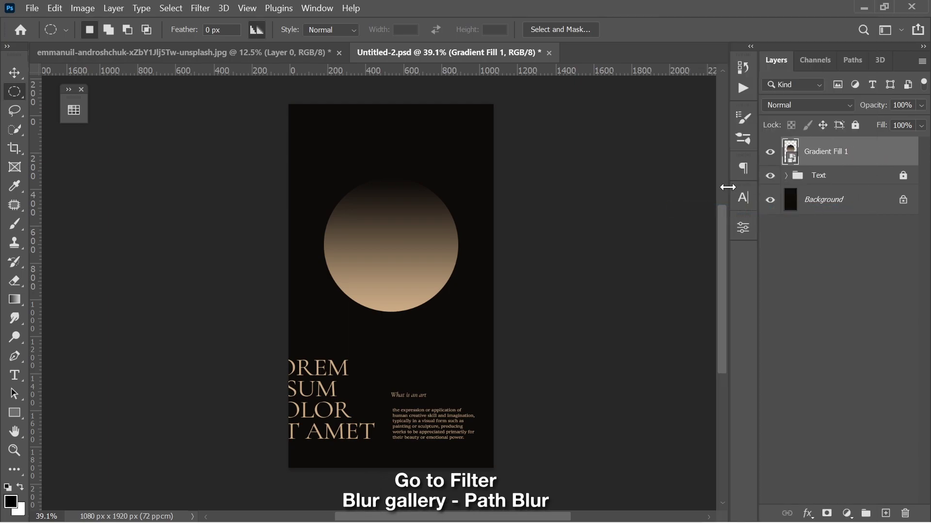
left_click(200, 11)
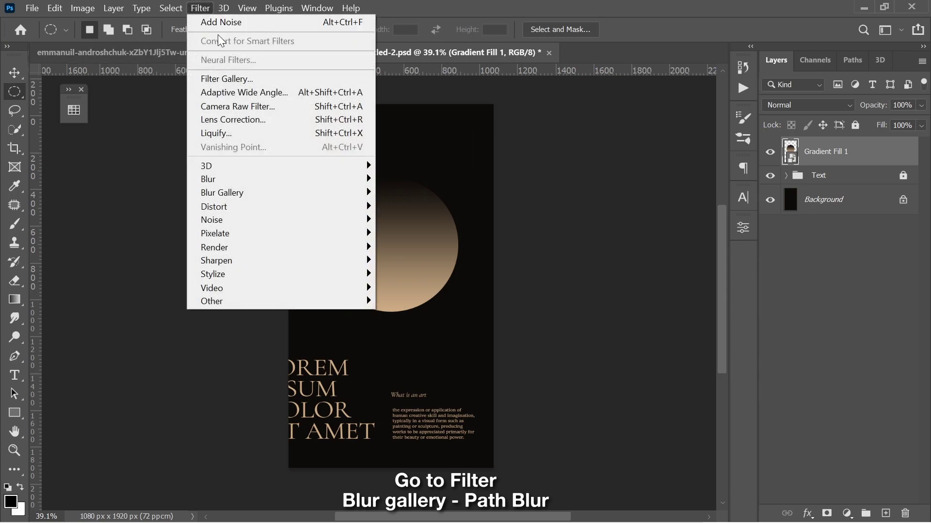
mouse_move(222, 193)
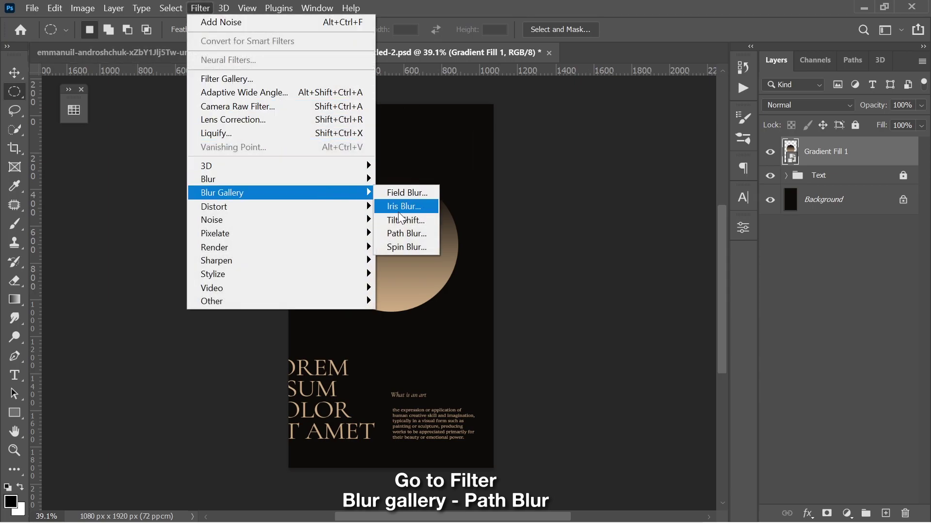
left_click(404, 234)
Move the path blur arrow to the circle's centre and aim it straight down.
scroll(395, 264, "up", 3)
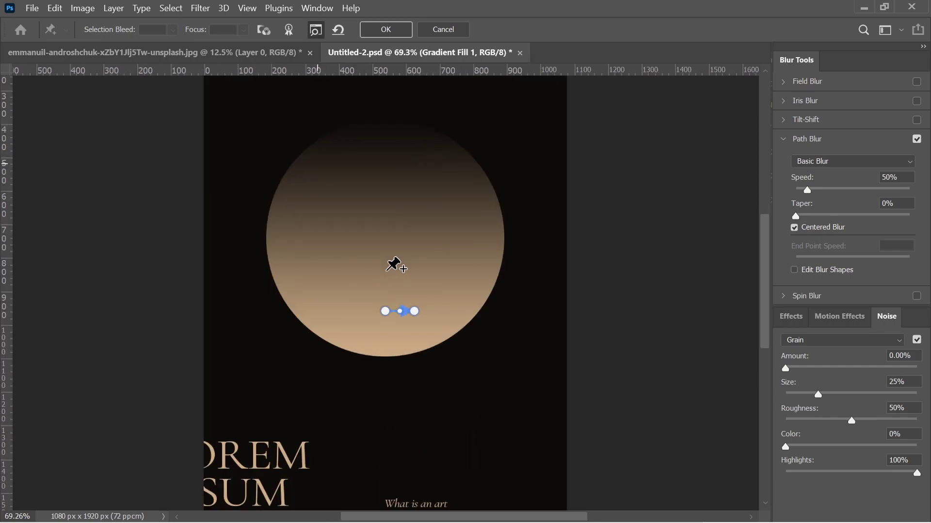
scroll(393, 266, "up", 3)
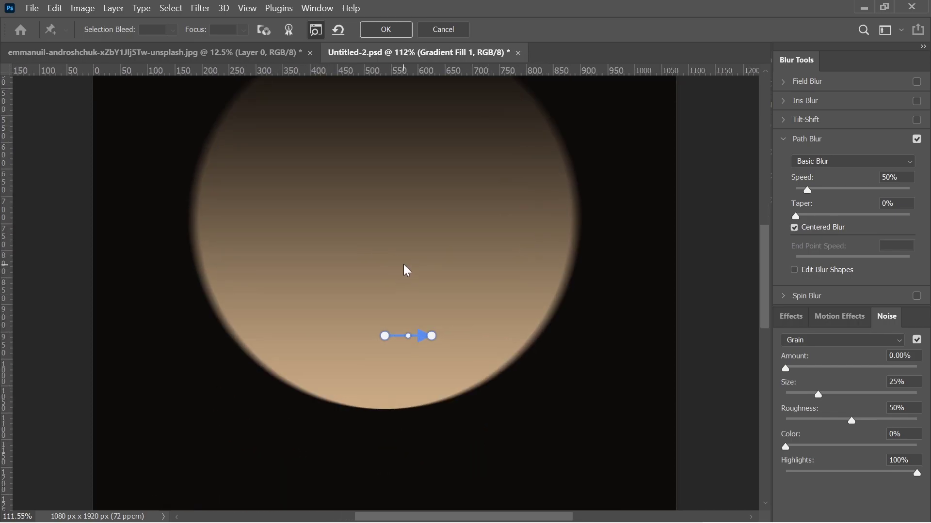
left_click_drag(401, 260, 398, 318)
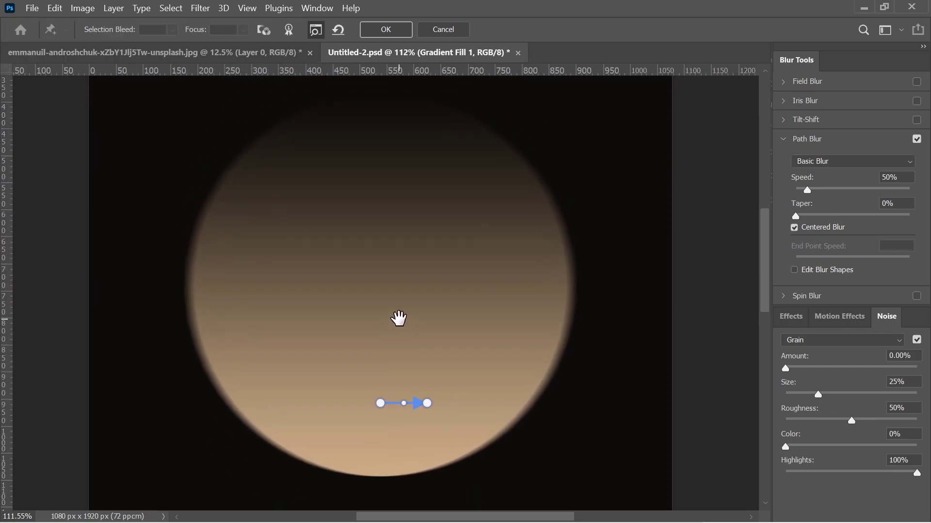
left_click(380, 404)
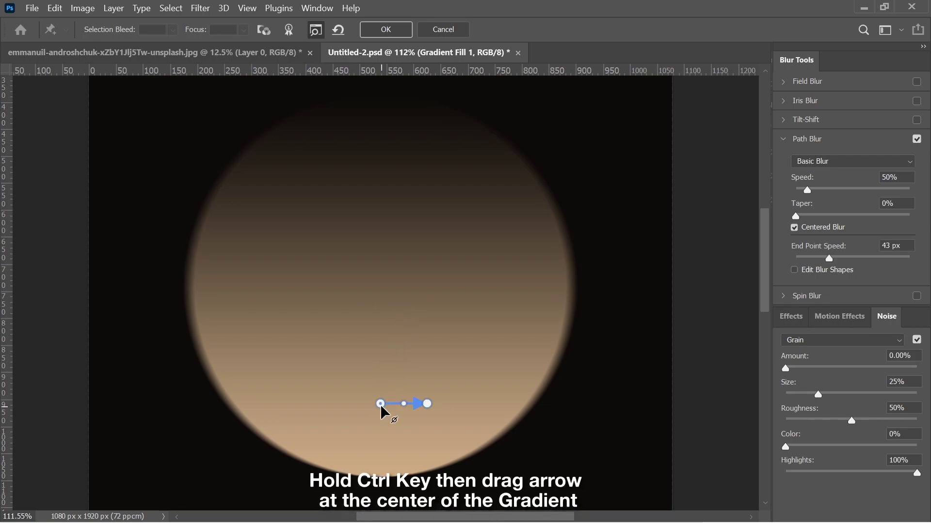
left_click_drag(380, 404, 382, 297)
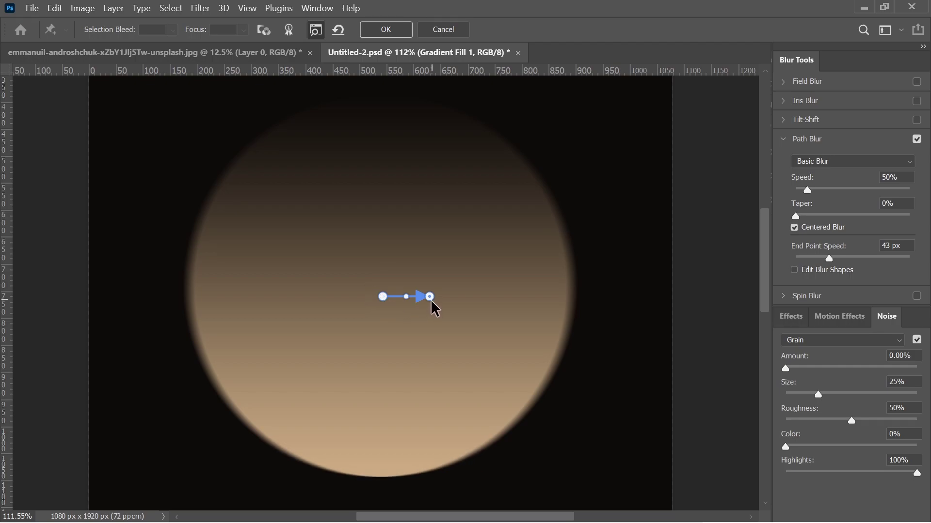
left_click_drag(430, 297, 385, 356)
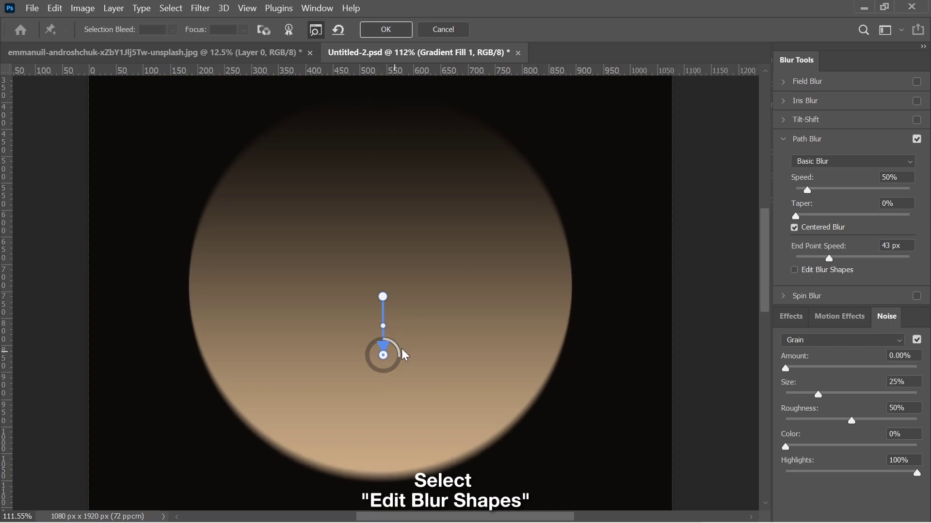
Curve the upper blur shape toward the left and the lower one toward the right.
left_click(794, 270)
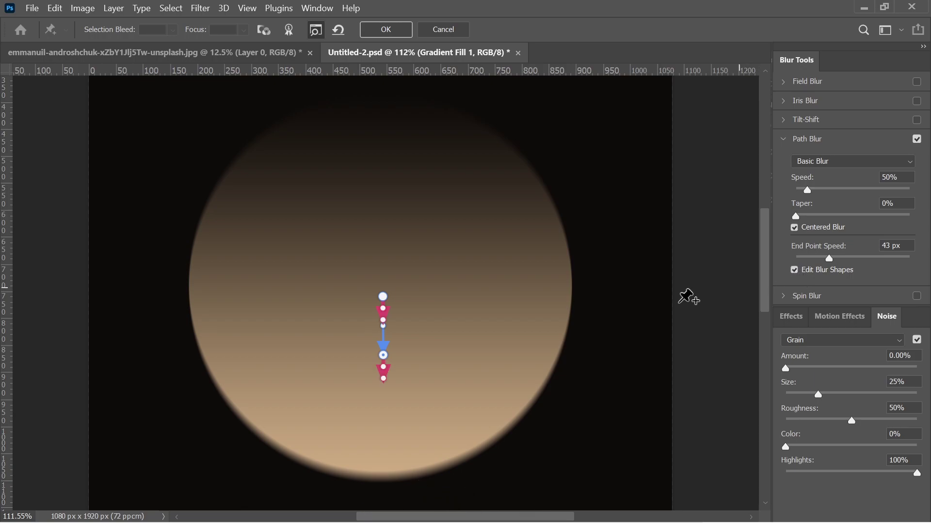
mouse_move(382, 320)
left_mouse_down()
mouse_move(350, 297)
mouse_move(345, 305)
left_mouse_up()
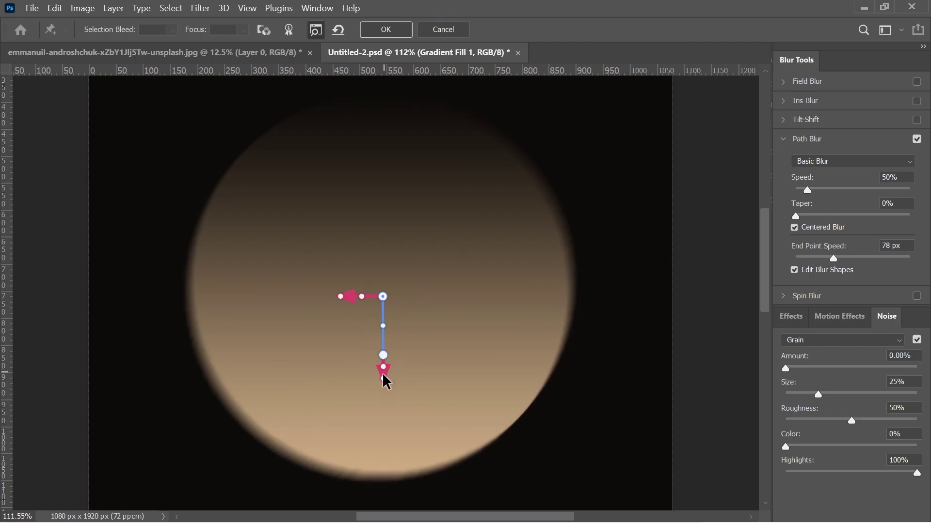
mouse_move(384, 380)
left_mouse_down()
mouse_move(391, 387)
mouse_move(434, 358)
mouse_move(429, 365)
left_mouse_up()
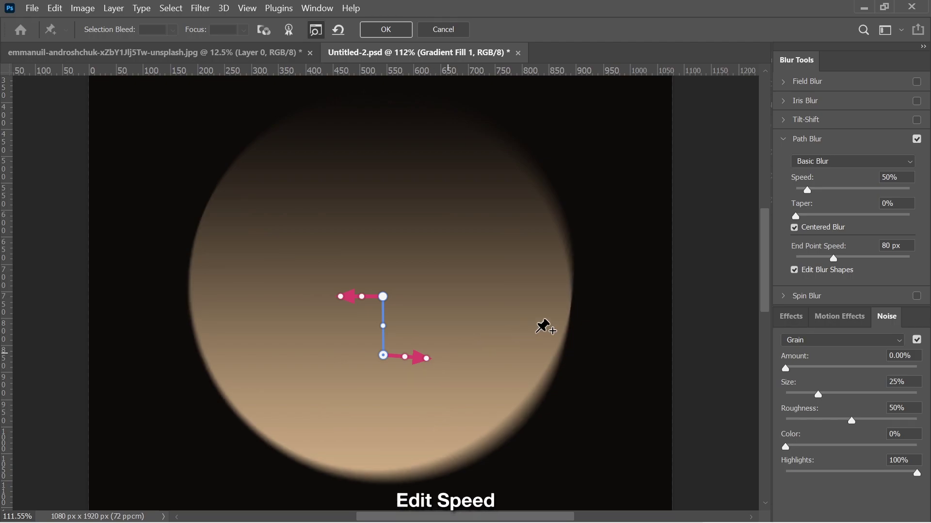
Raise path blur Speed to about 277% and Grain to about 15%, then apply the blur.
left_click_drag(807, 191, 878, 201)
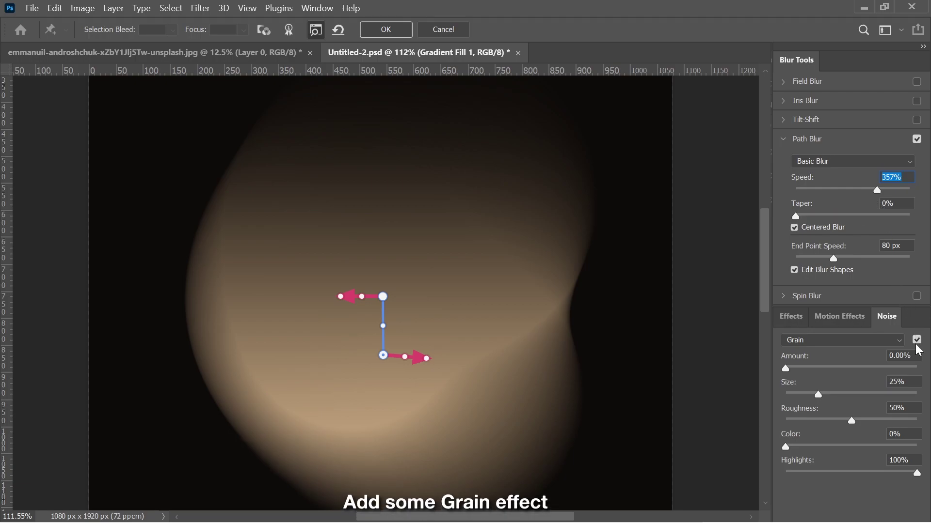
left_click_drag(786, 367, 806, 368)
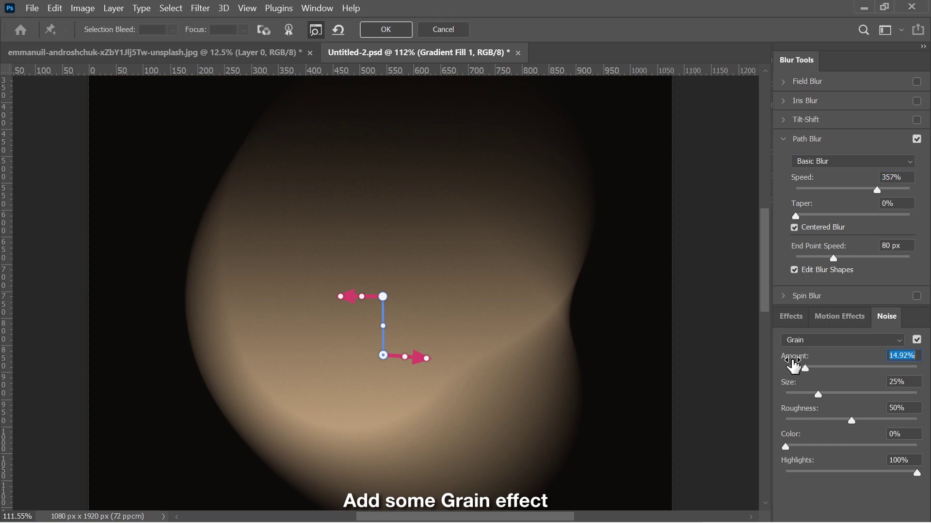
left_click(395, 30)
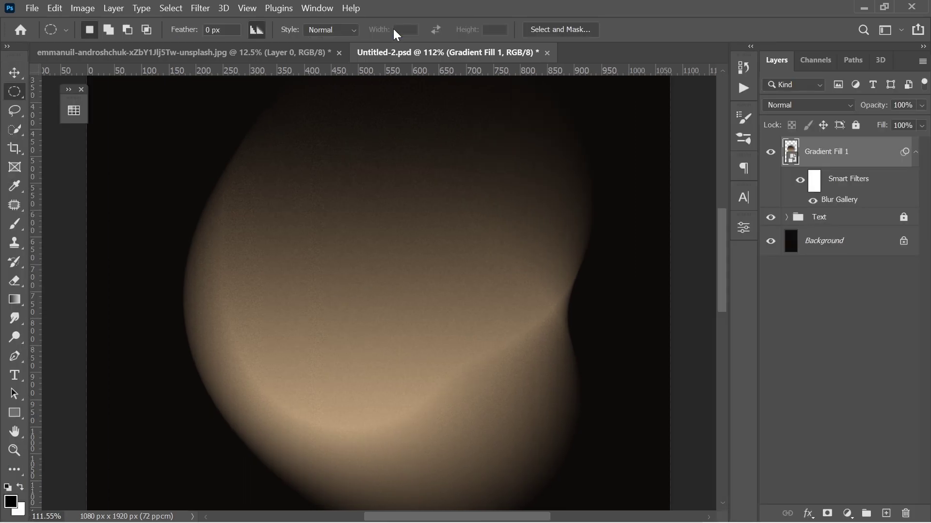
Fold Gradient Fill 1 and its Blur Gallery filter into a new smart object.
scroll(402, 212, "down", 5)
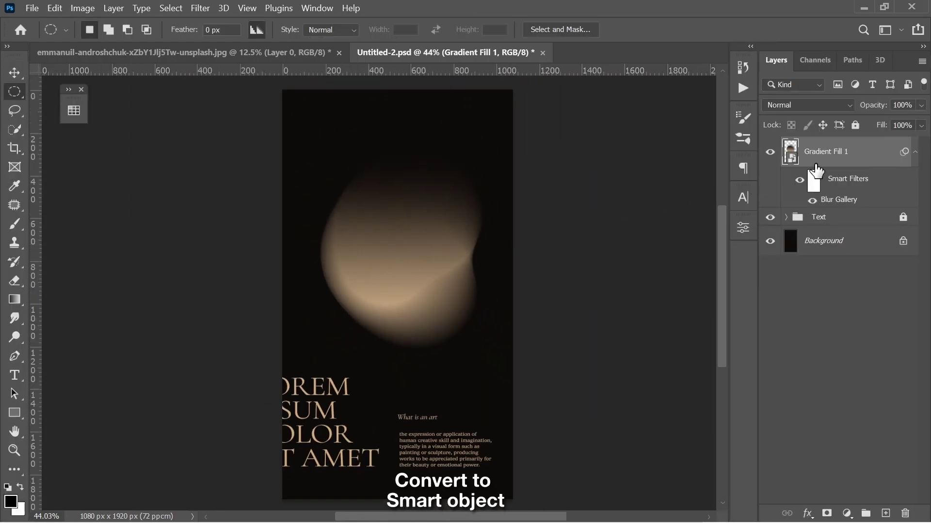
right_click(875, 151)
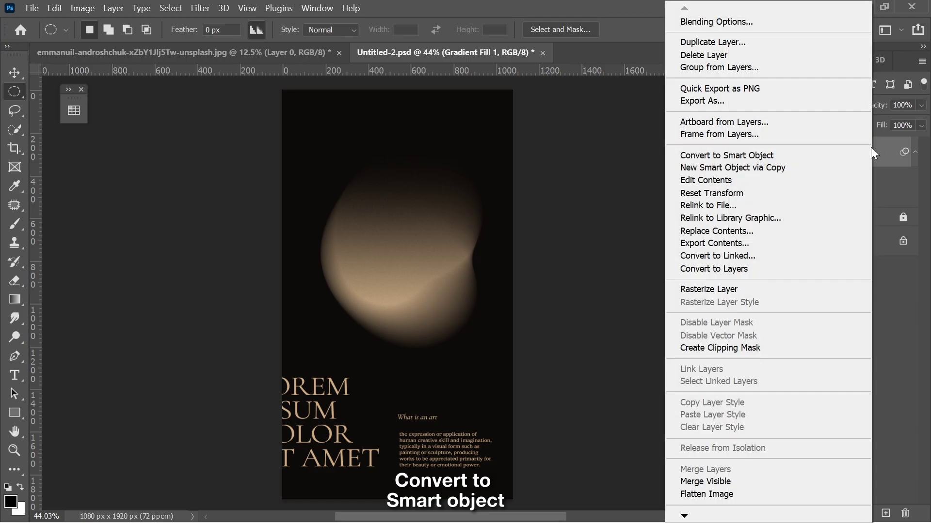
left_click(866, 154)
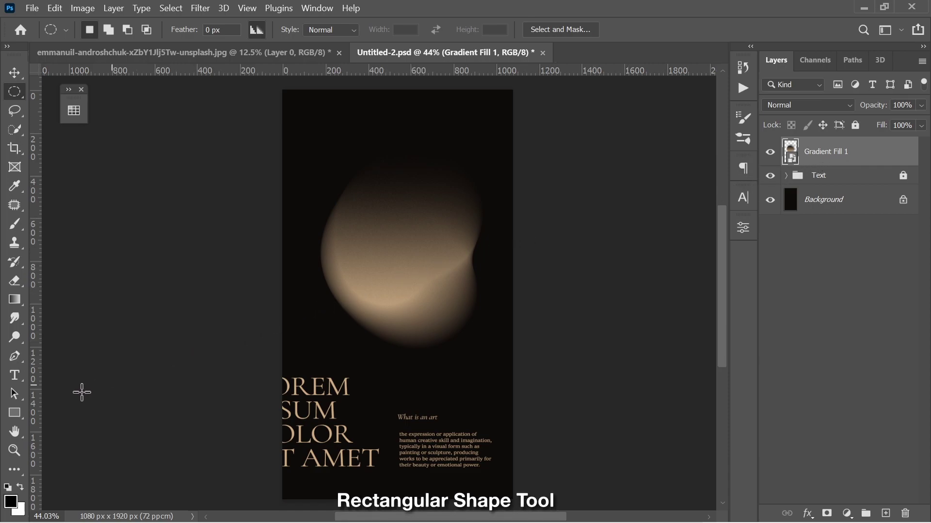
Draw a tan rectangle over the blob's centre and round its corners fully into a pill.
left_click(14, 412)
left_click(62, 409)
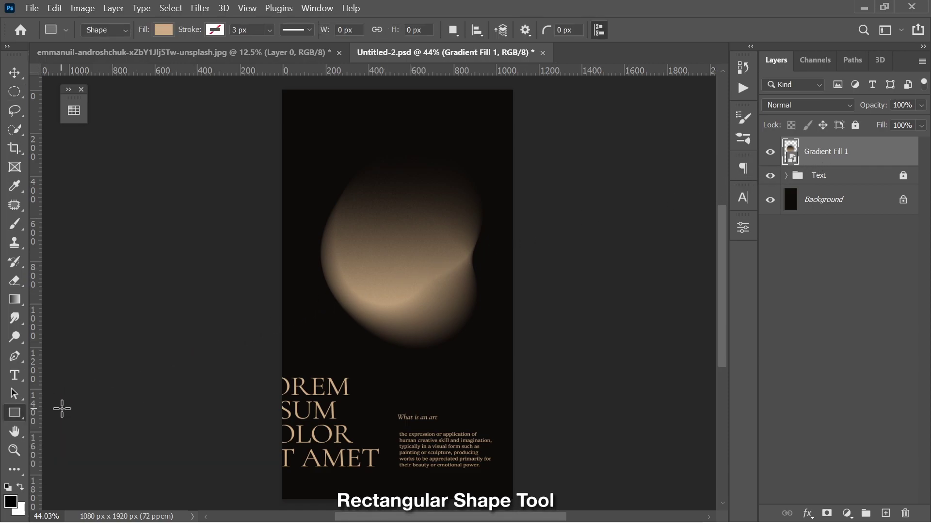
mouse_move(359, 193)
left_mouse_down()
mouse_move(430, 264)
mouse_move(454, 326)
left_mouse_up()
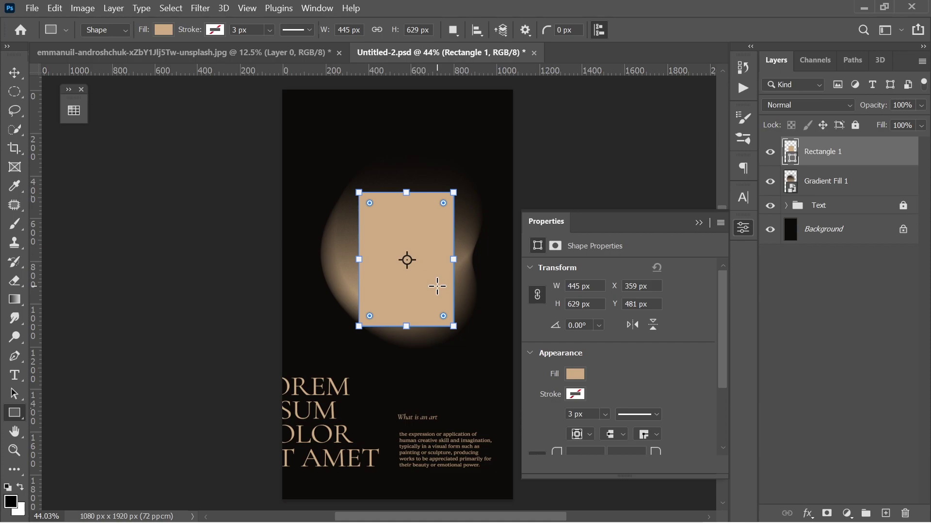
left_click_drag(443, 318, 396, 280)
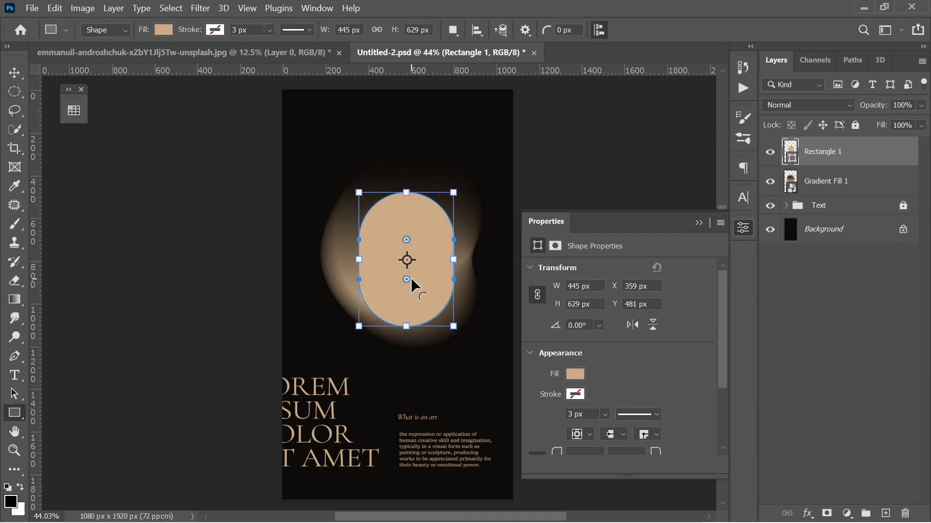
key("v")
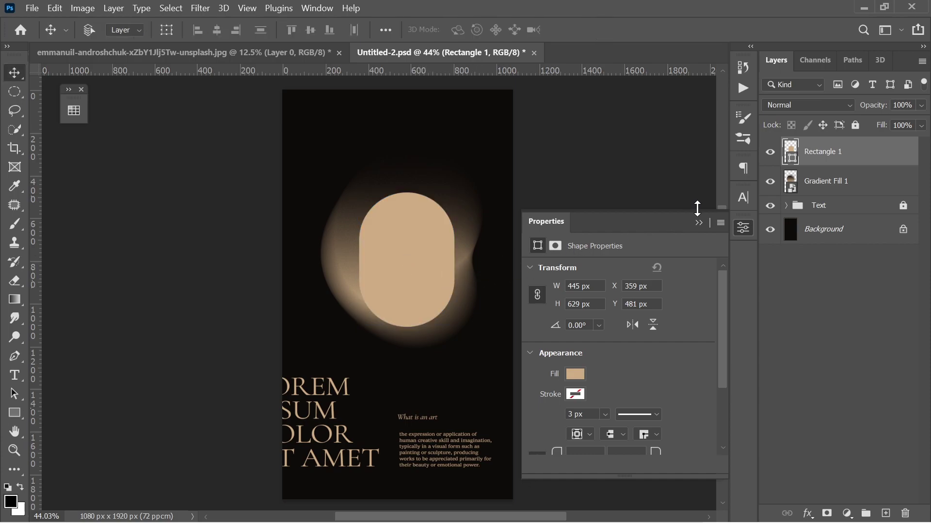
left_click(698, 222)
Nudge the pill slightly left to centre it on the glowing blob.
left_click_drag(426, 266, 421, 263)
scroll(421, 263, "up", 1)
scroll(417, 263, "up", 3)
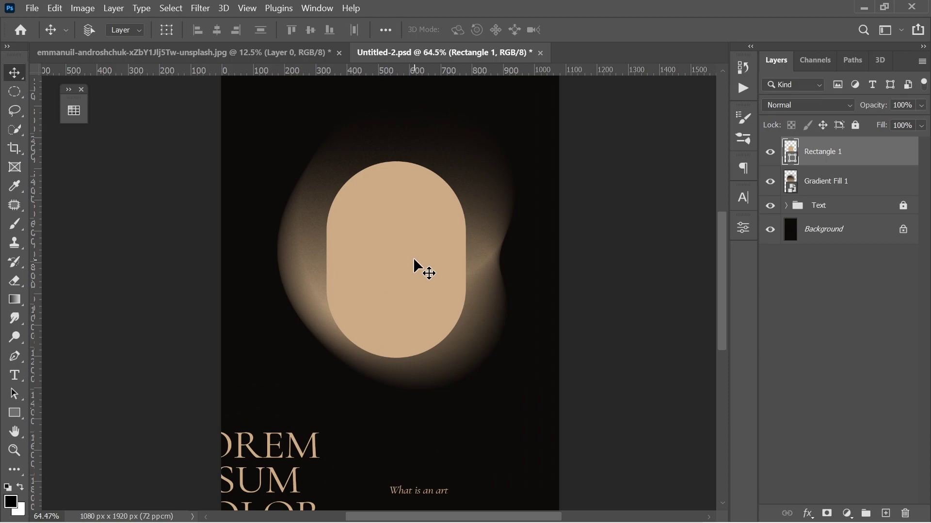
scroll(413, 260, "up", 1)
scroll(412, 260, "up", 1)
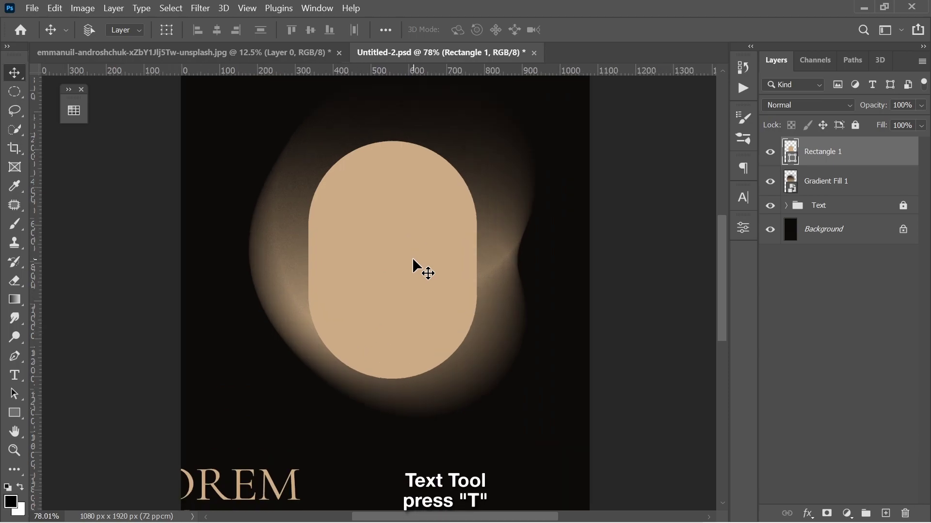
Start LOREM IPSUM placeholder text running along the pill's outline.
key("t")
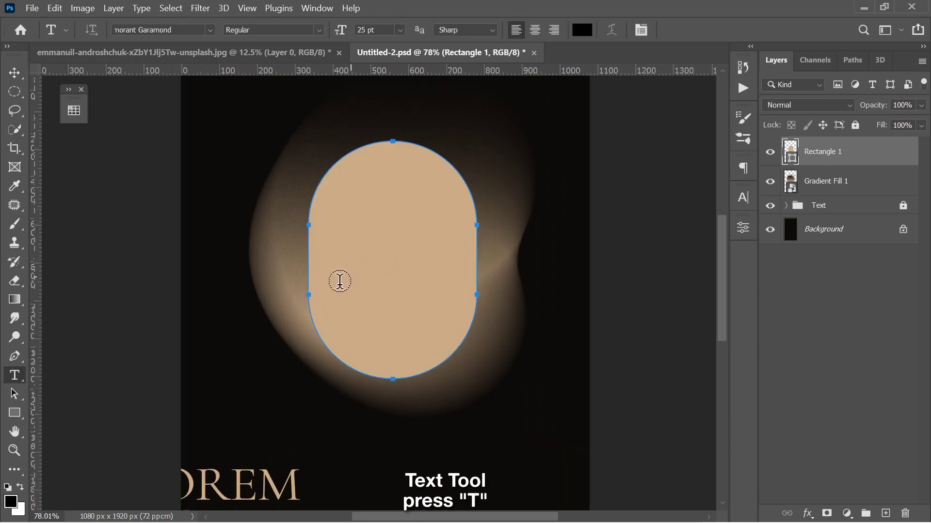
left_click(318, 330)
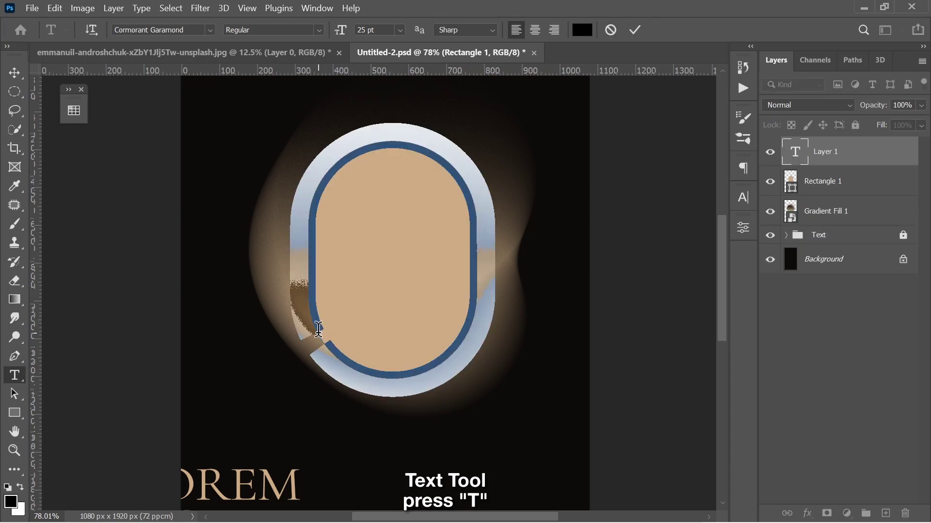
left_click(743, 197)
left_click(693, 250)
Tighten the curved text's tracking from -20 down to about -80.
type("-20")
key("Return")
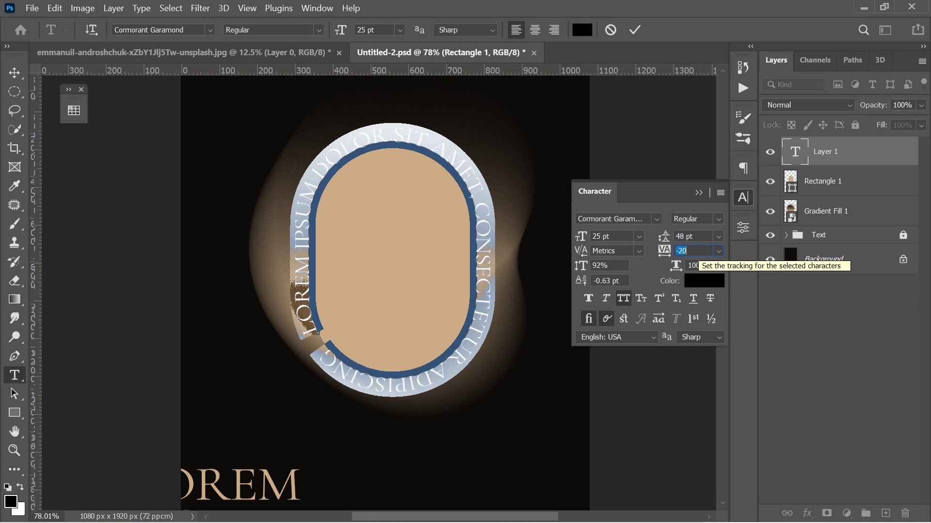
key("Down")
key("Down")
key("Down")
key("Down")
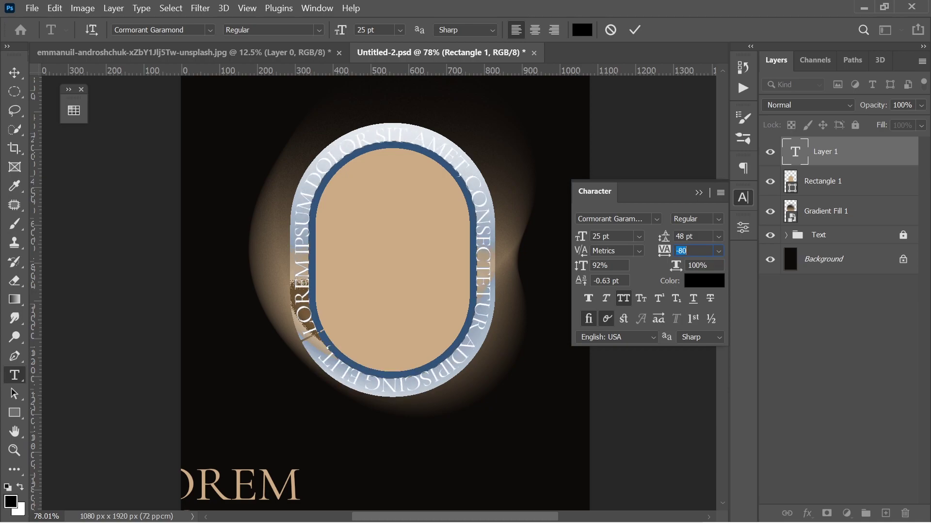
key("Down")
key("Down")
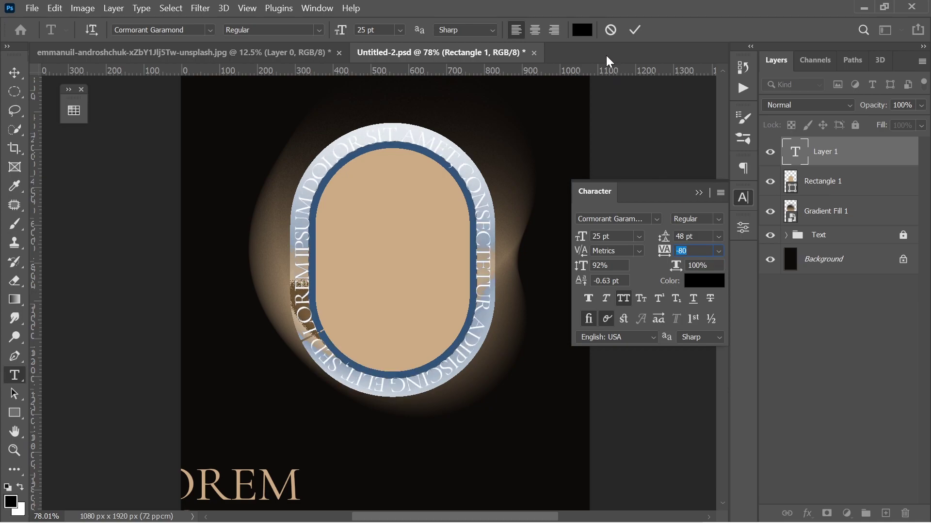
Recolour the curved text tan a47c4e, sampled from the blob's brown tones.
left_click(583, 30)
left_click(327, 216)
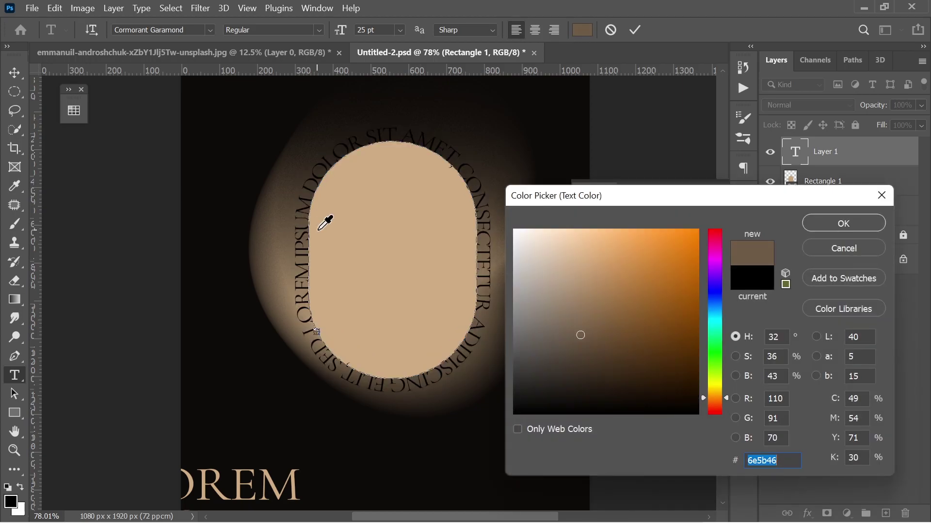
left_click(611, 295)
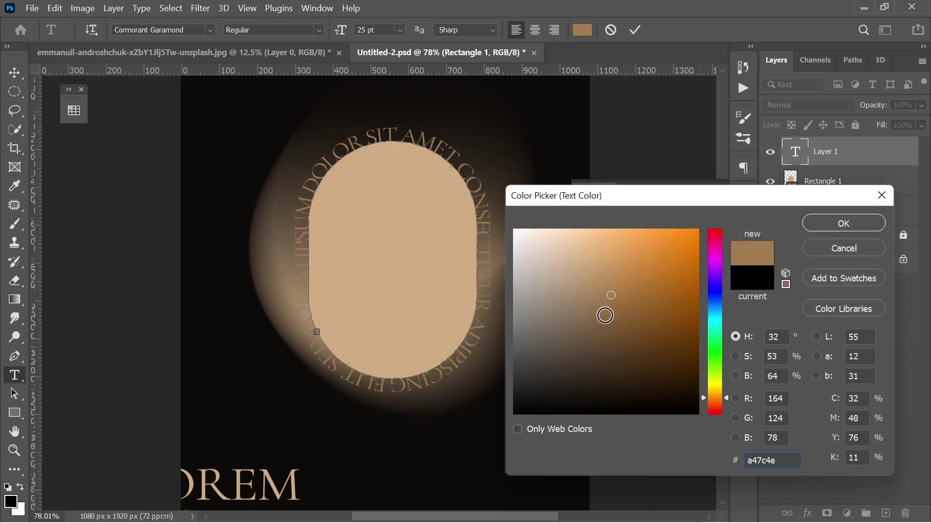
left_click(823, 226)
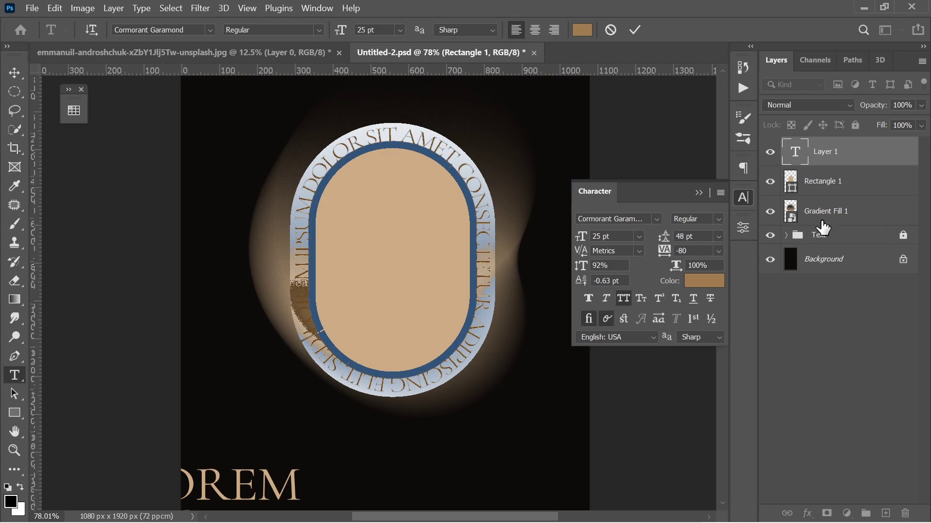
Commit the curved text and scale it up to about 108.6% so it rings the pill.
left_click(698, 194)
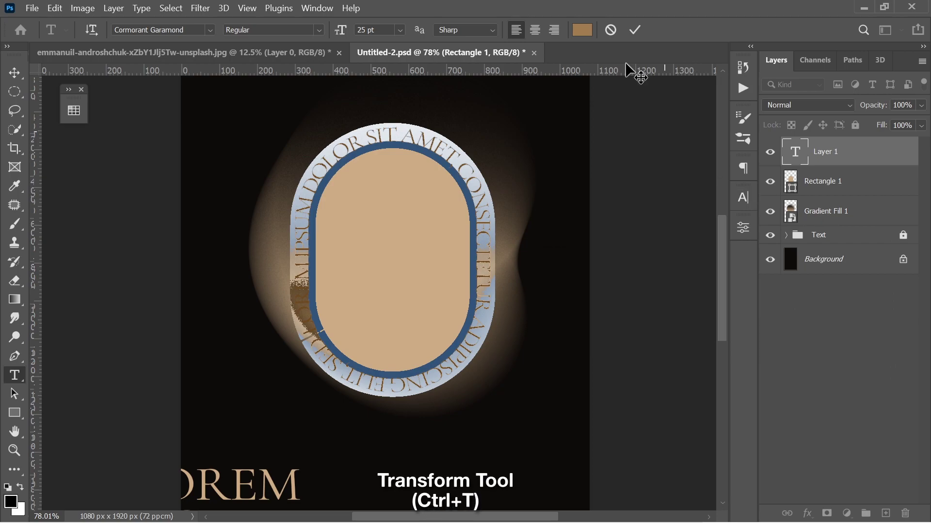
left_click(634, 32)
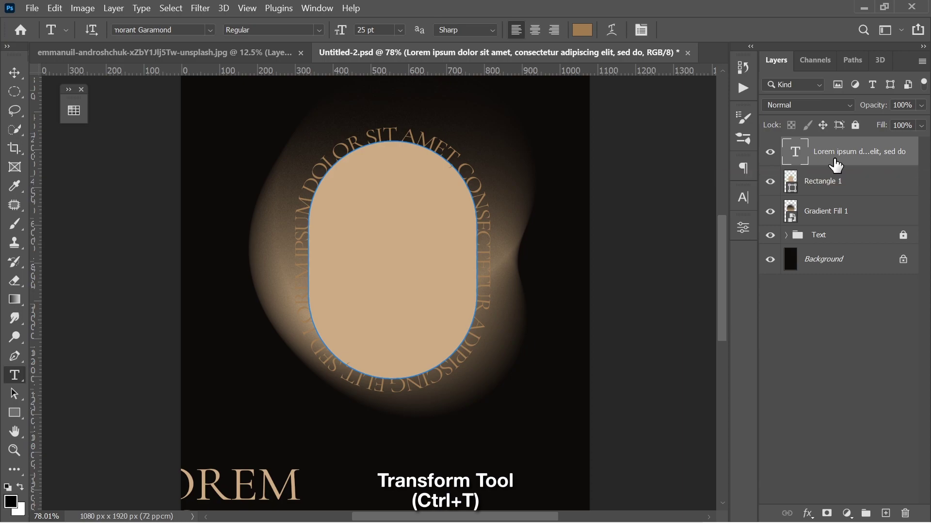
key("ctrl+t")
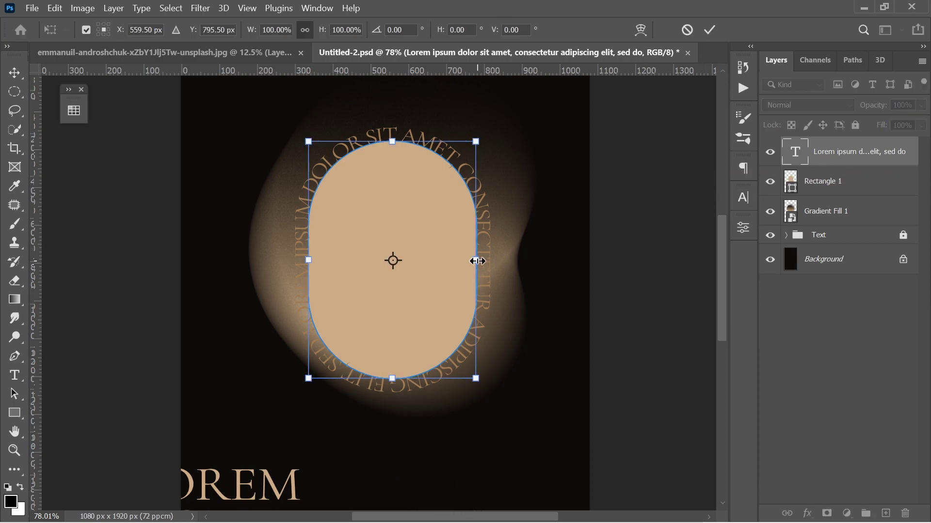
left_click_drag(477, 261, 484, 261)
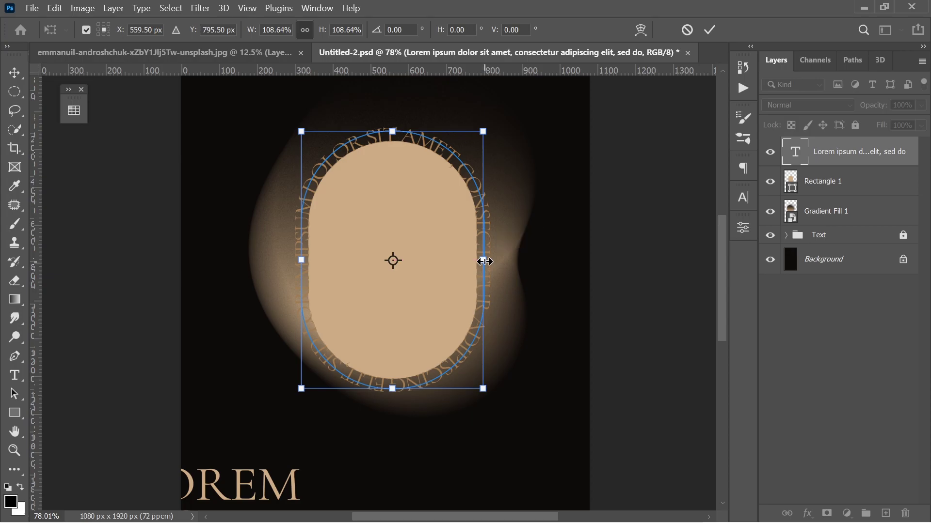
left_click(709, 30)
key("v")
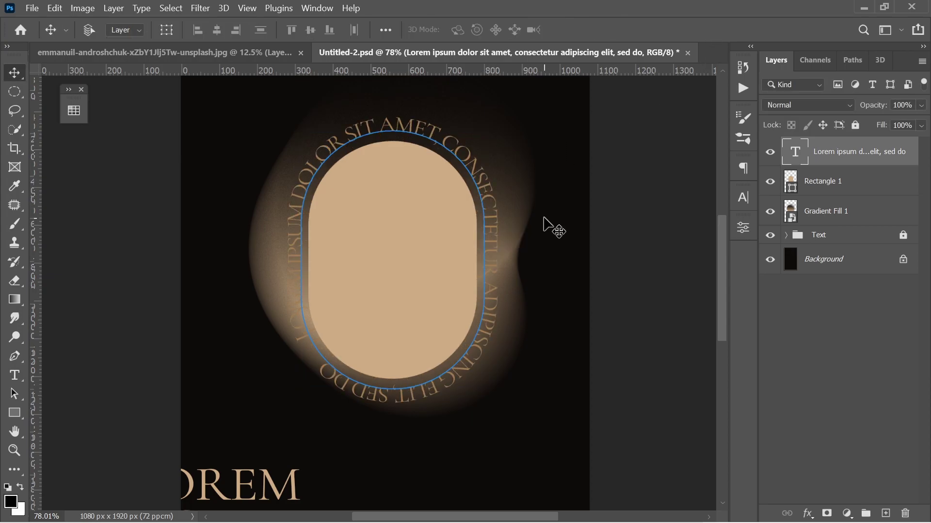
key("ctrl+0")
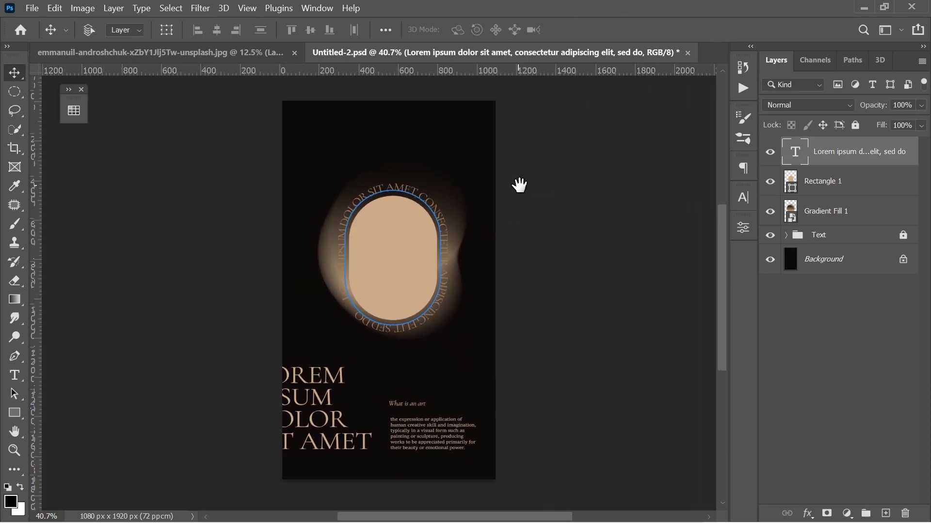
Bring the man's portrait photo into the poster and clip it inside the pill frame.
left_click(221, 53)
left_click_drag(332, 188, 398, 247)
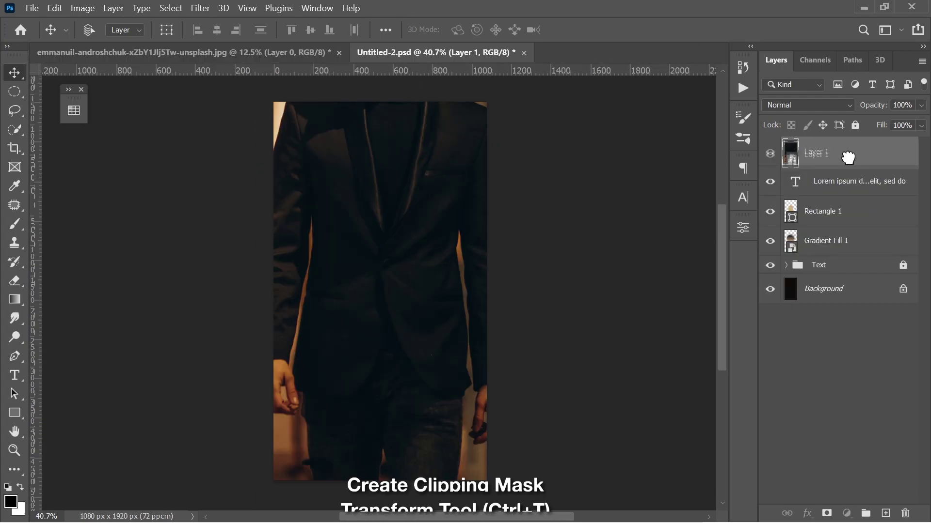
left_click_drag(848, 156, 852, 197)
right_click(874, 183)
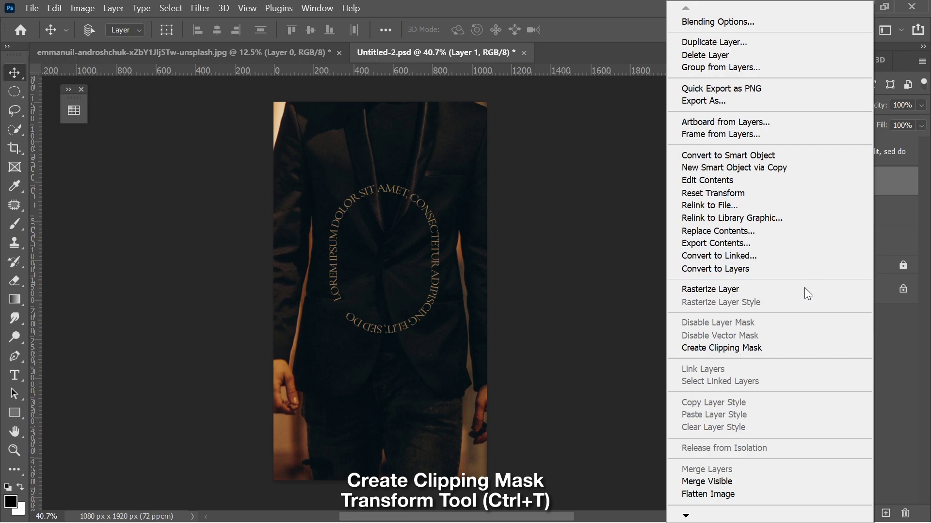
left_click(789, 346)
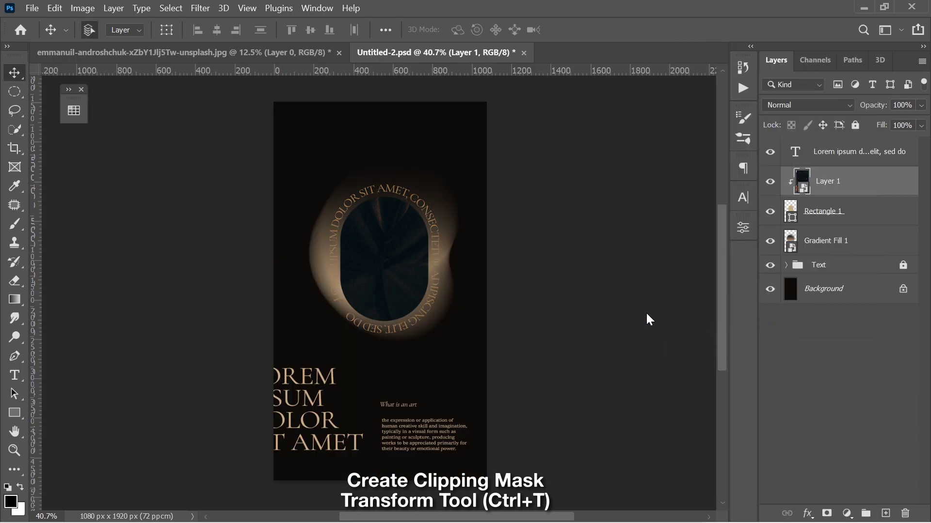
Scale the clipped photo down so the man's upper body fills the pill.
key("ctrl+t")
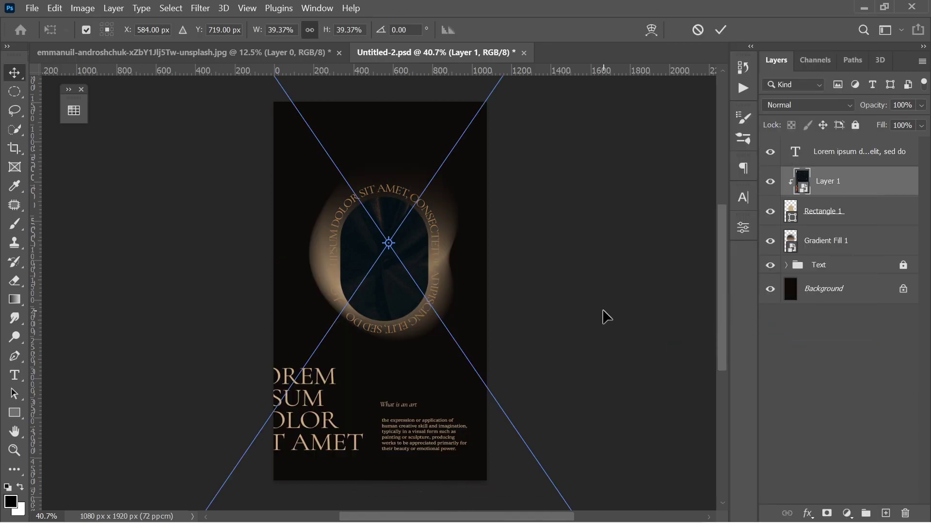
scroll(606, 315, "down", 2)
scroll(608, 301, "down", 1)
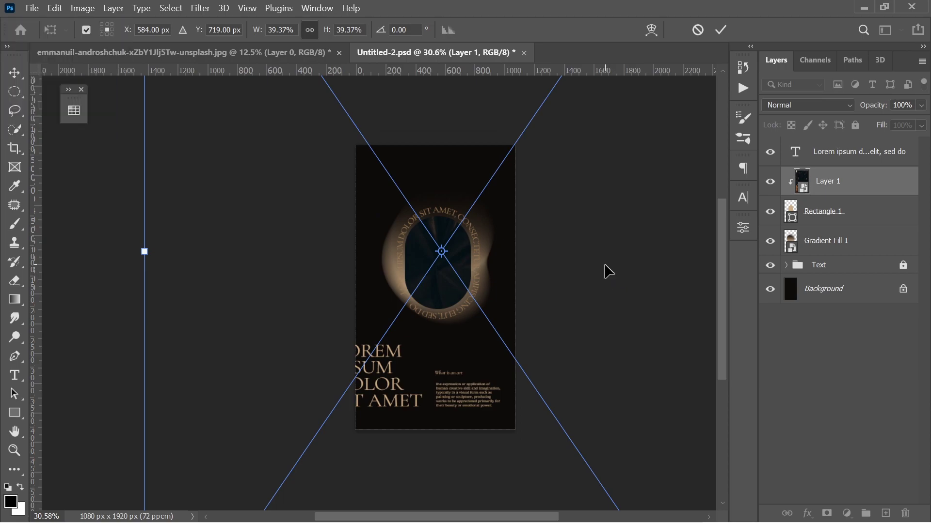
mouse_move(609, 272)
left_mouse_down()
mouse_move(536, 283)
mouse_move(528, 296)
left_mouse_up()
mouse_move(659, 275)
left_mouse_down()
mouse_move(457, 276)
mouse_move(414, 291)
mouse_move(410, 303)
left_mouse_up()
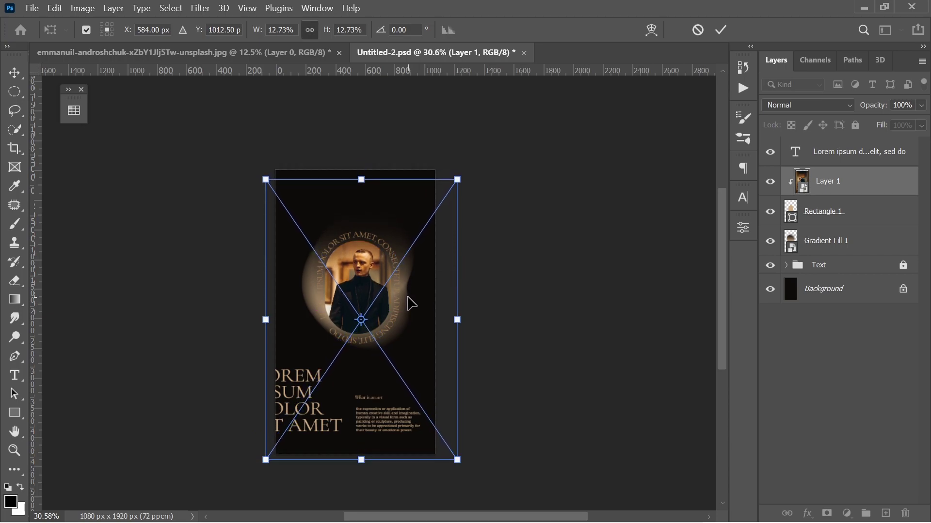
key("Return")
scroll(436, 305, "up", 2, "alt")
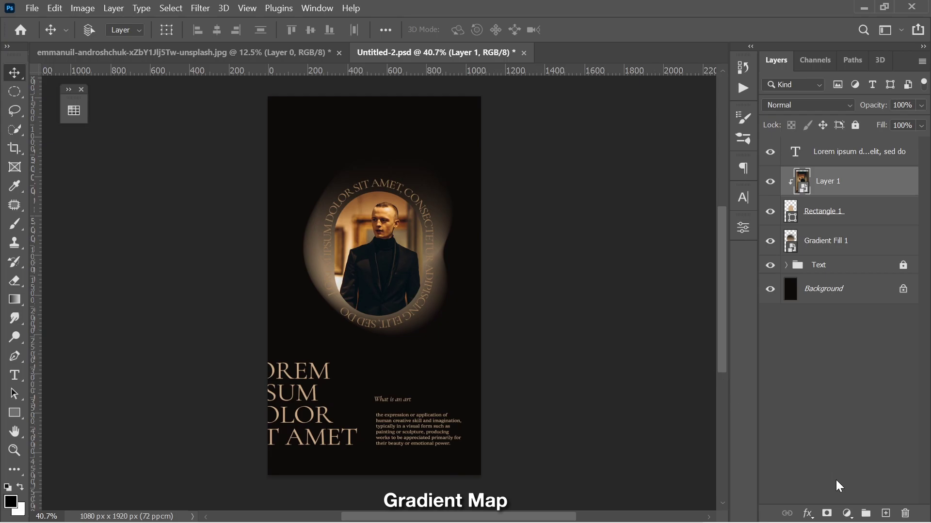
Add a Gradient Map adjustment layer clipped to the portrait photo.
left_click(849, 512)
left_click(855, 490)
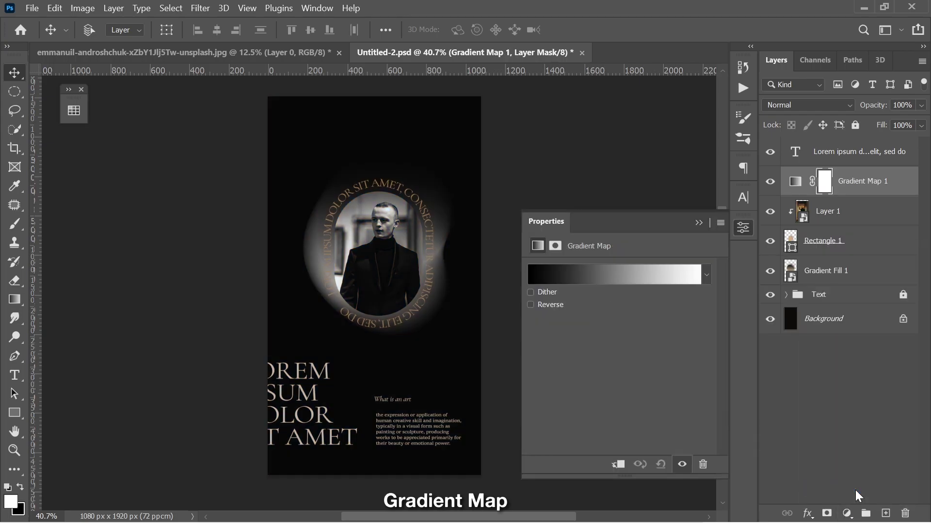
right_click(871, 196)
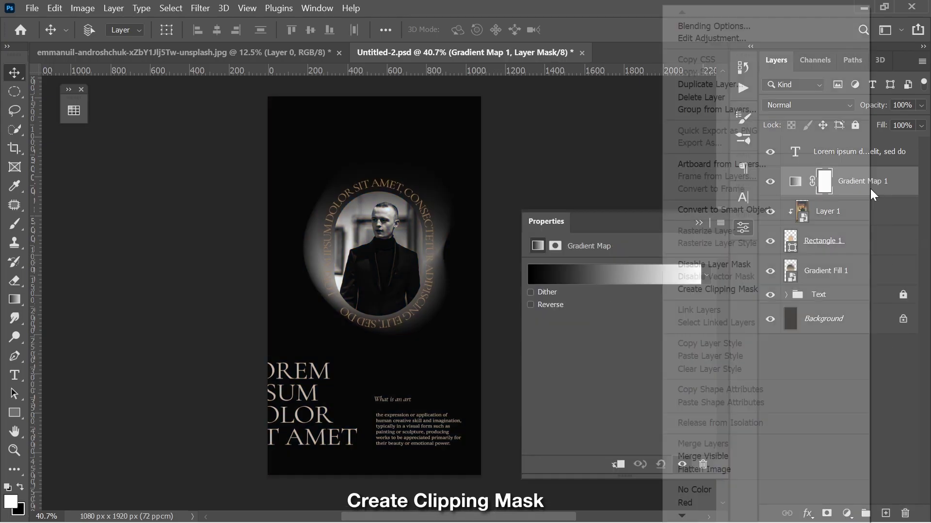
left_click(828, 290)
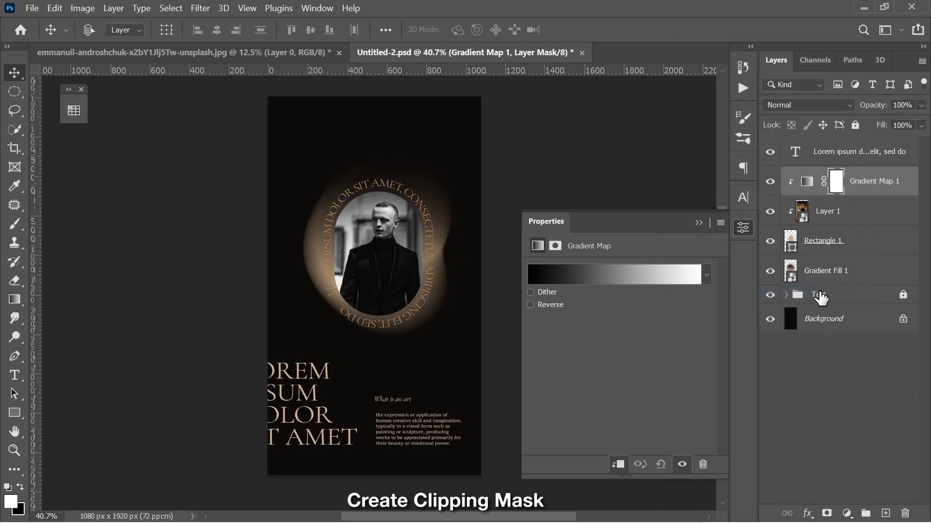
Set the gradient's dark stop to a near-black colour.
left_click(621, 275)
double_click(584, 408)
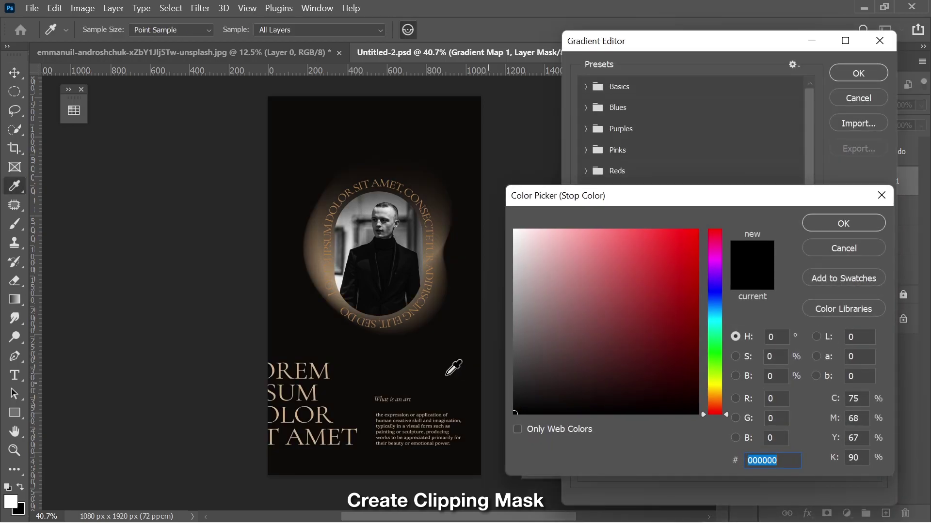
type("ffffff")
left_click_drag(534, 383, 508, 402)
left_click(836, 226)
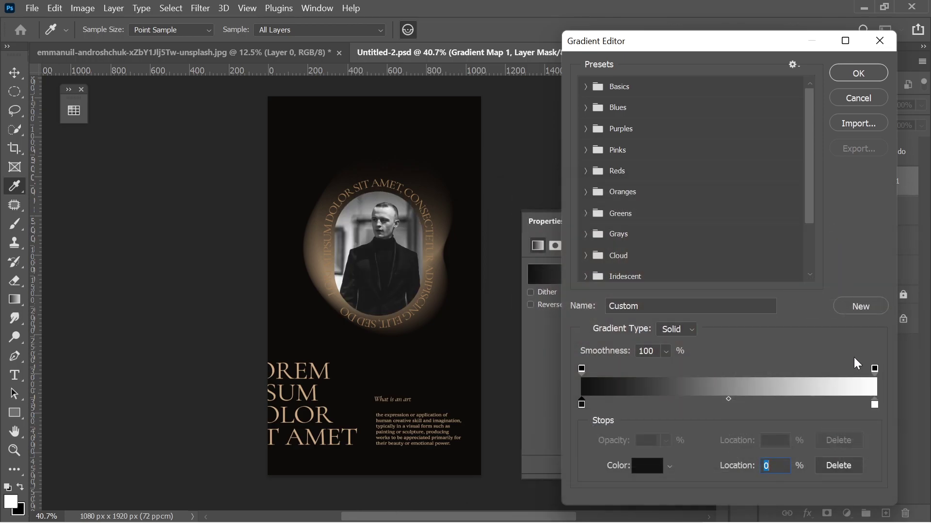
Set the gradient's light stop to the tan swatch (cfad84) and accept the gradient.
left_click(875, 405)
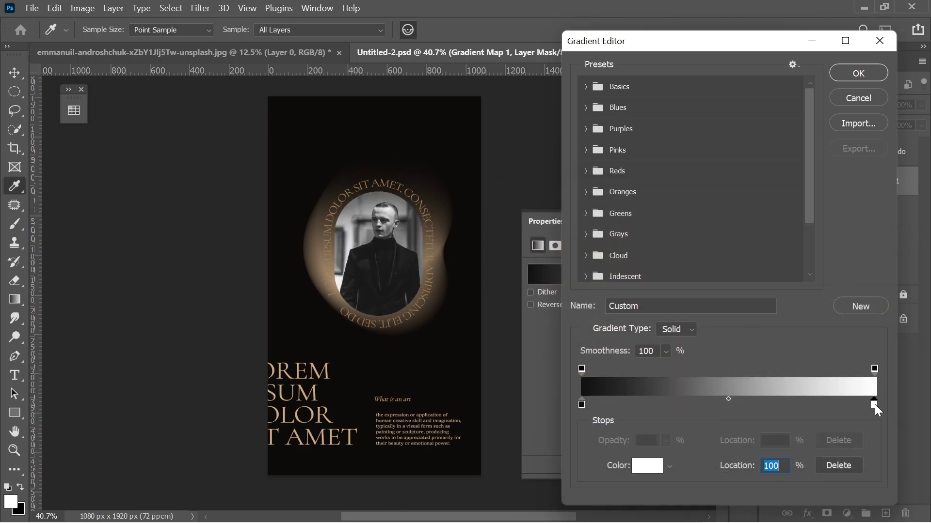
double_click(875, 404)
left_click(83, 119)
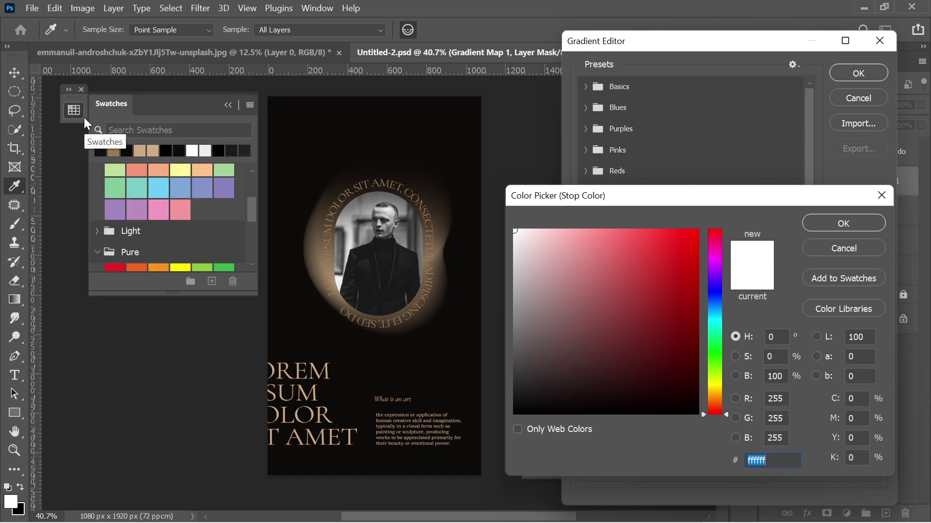
left_click(153, 150)
left_click(822, 227)
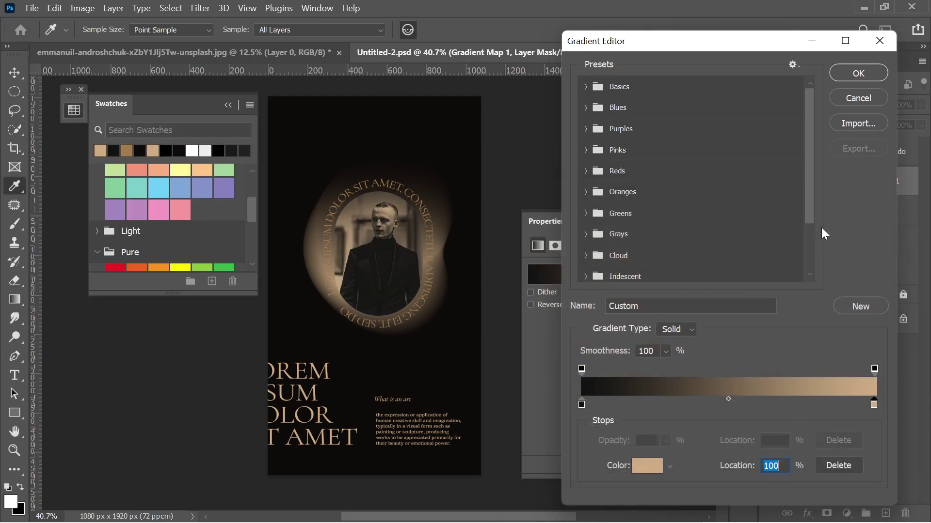
left_click(843, 72)
left_click(74, 110)
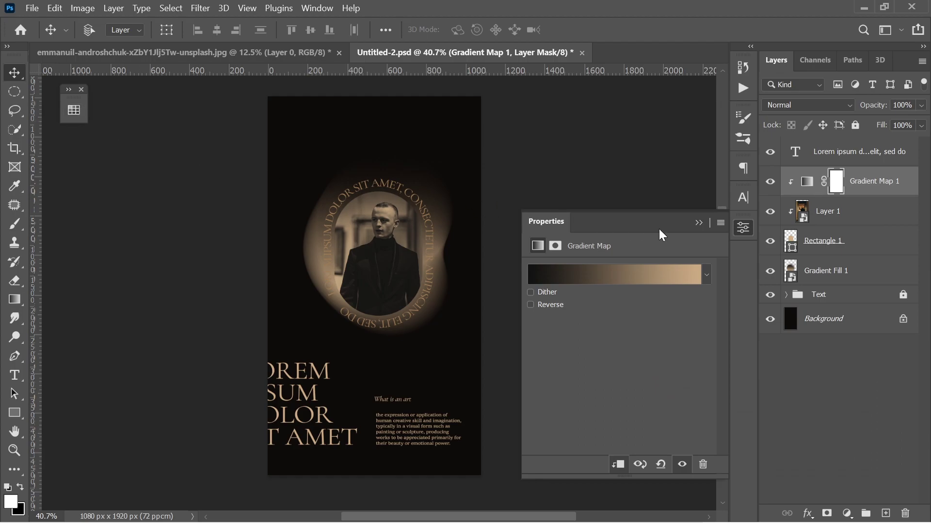
left_click(698, 223)
Convert Gradient Map 1, Layer 1 and Rectangle 1 into a smart object named 'Main'.
left_click(881, 252, "shift")
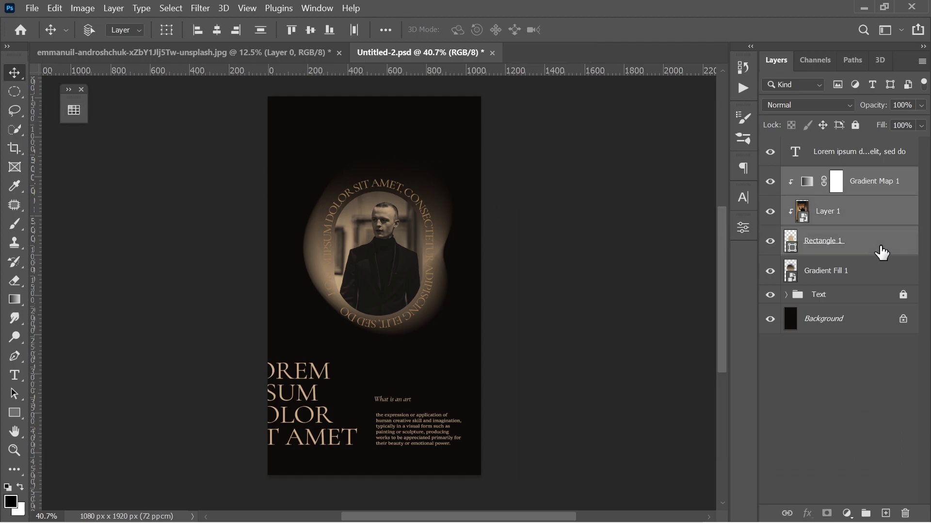
right_click(882, 252)
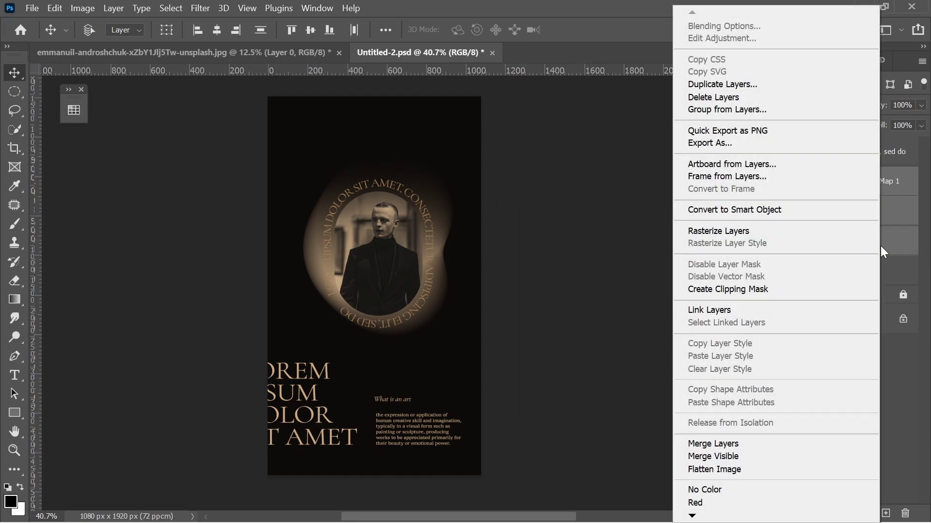
left_click(856, 214)
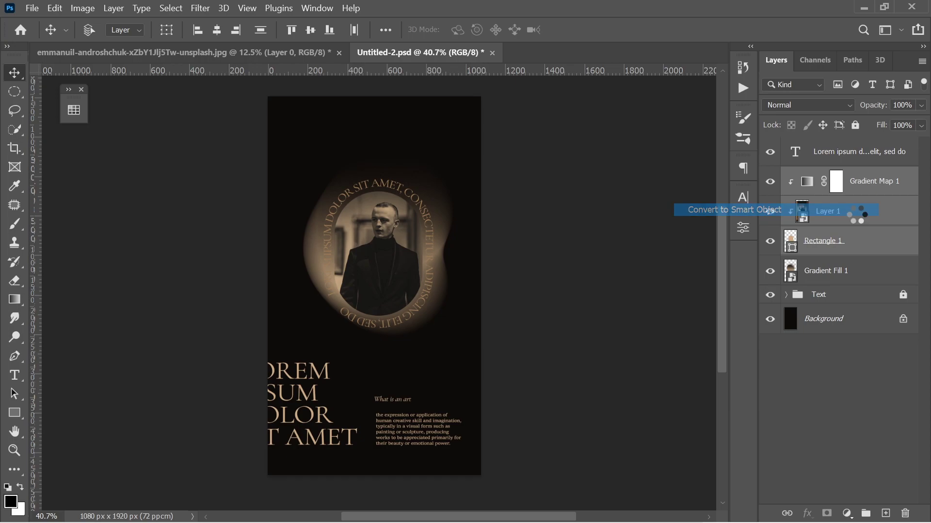
double_click(838, 184)
type("Main")
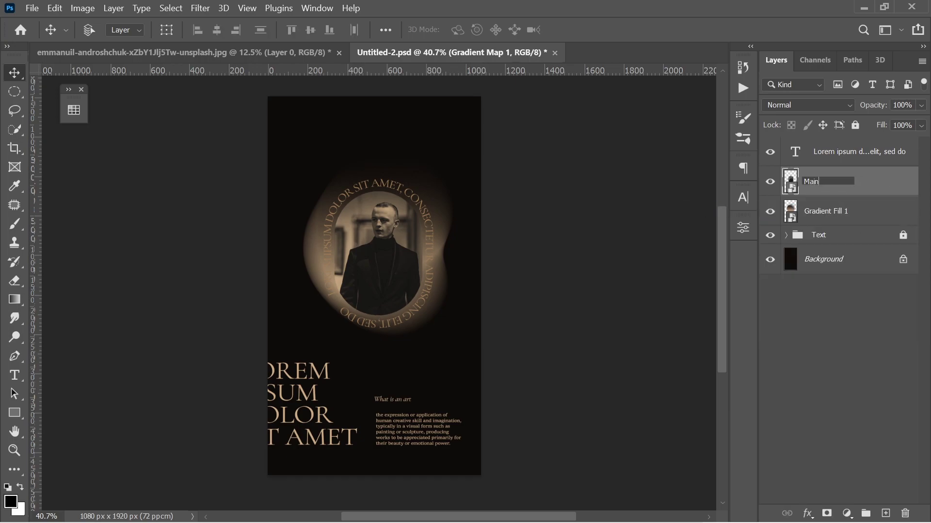
key("Return")
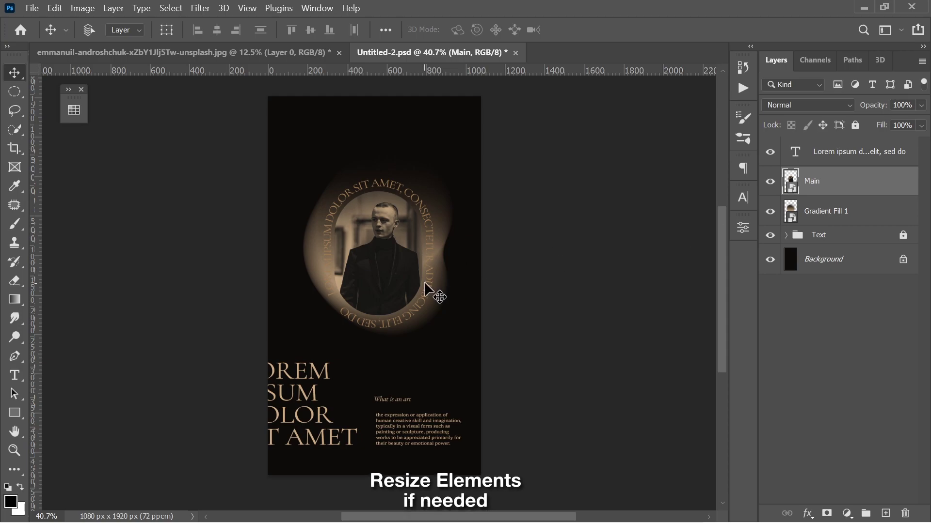
Enlarge the Main portrait and curved text together about 113% and shift them down.
left_click(843, 154, "ctrl")
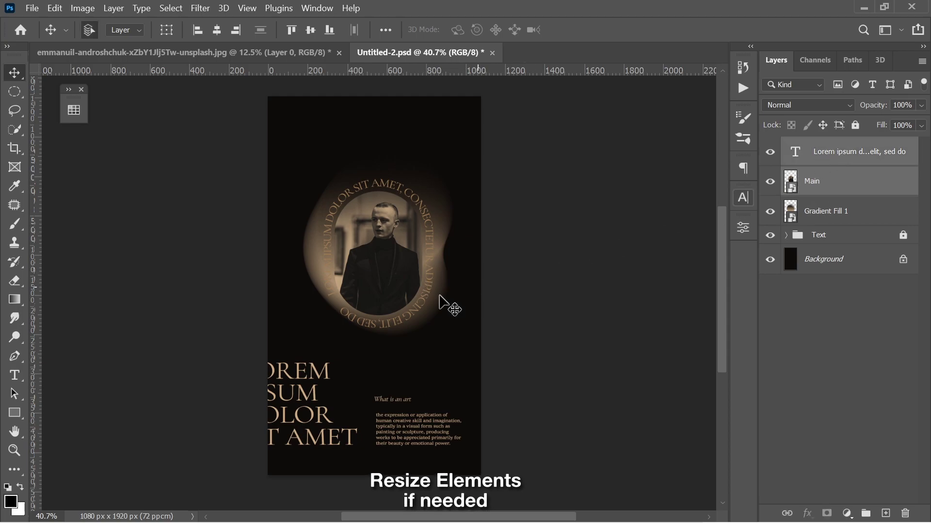
key("ctrl+t")
mouse_move(435, 256)
left_mouse_down()
mouse_move(415, 250)
mouse_move(418, 241)
left_mouse_up()
key("Return")
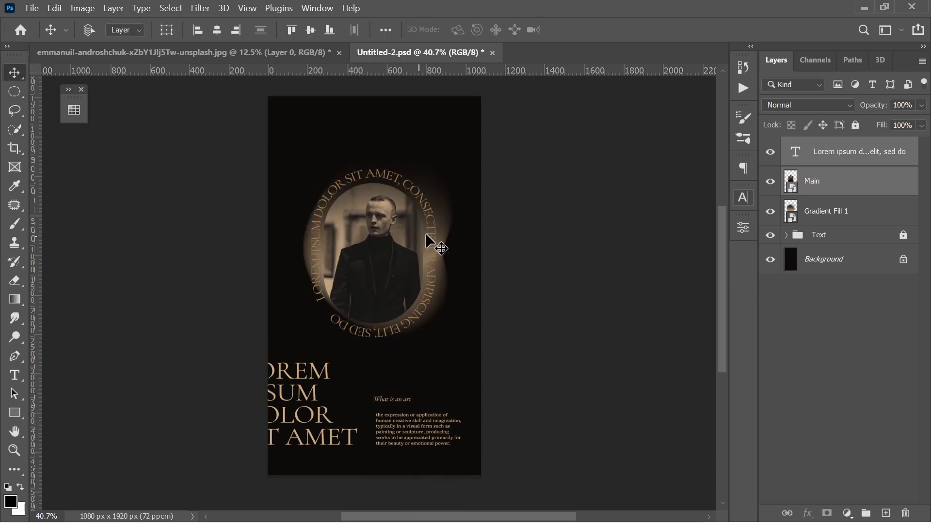
Enlarge the beige glow blob about 137% and reposition it behind the portrait.
left_click(840, 219)
key("ctrl+t")
left_click_drag(482, 283, 517, 284)
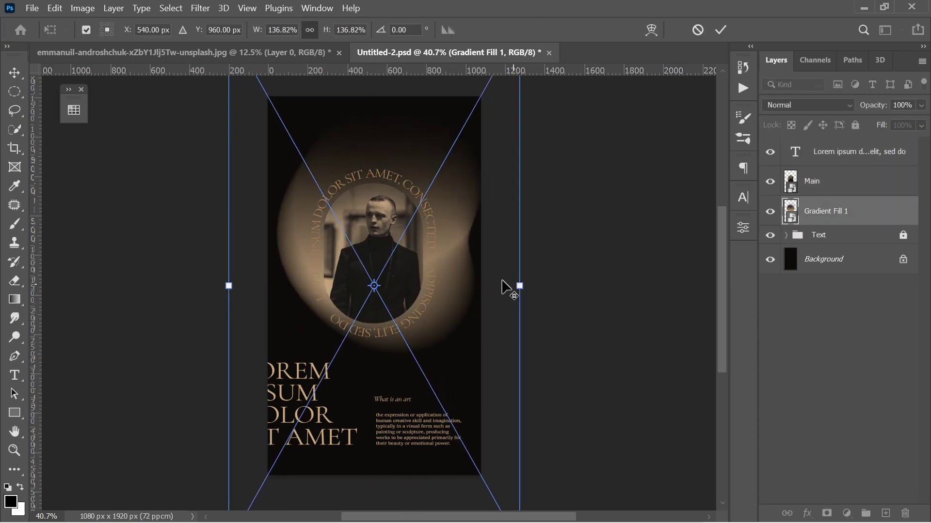
mouse_move(460, 266)
left_mouse_down()
mouse_move(445, 284)
mouse_move(443, 275)
mouse_move(316, 313)
left_mouse_up()
left_click(721, 30)
key("t")
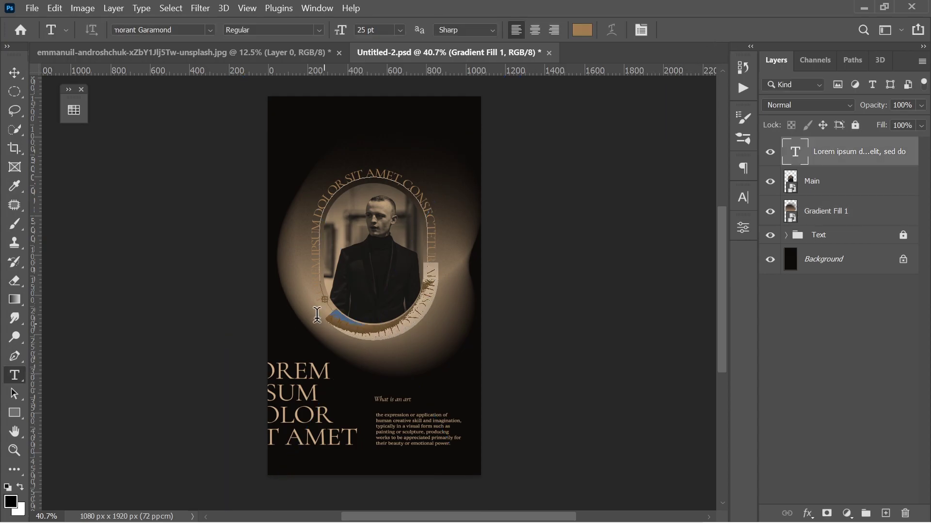
Colour the lower stretch of the curved lorem ipsum text black (#000000).
left_click(581, 29)
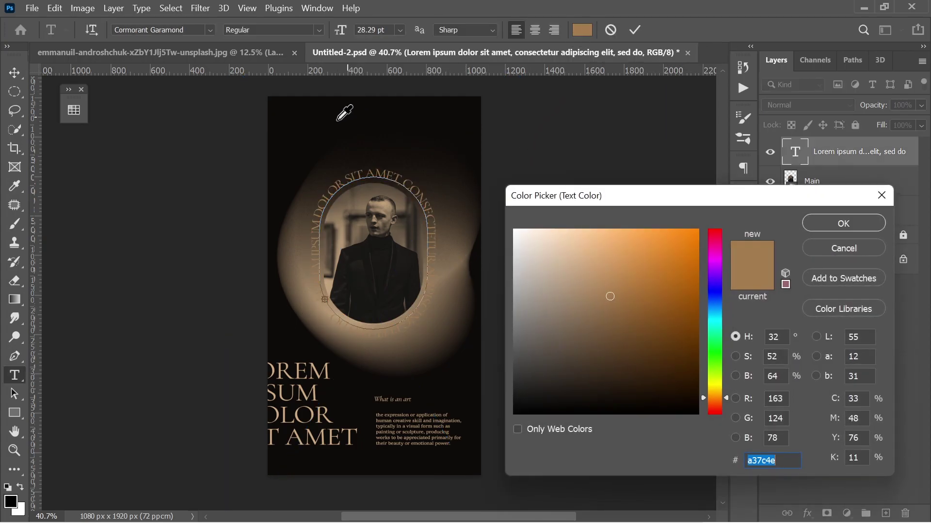
left_click_drag(526, 378, 507, 404)
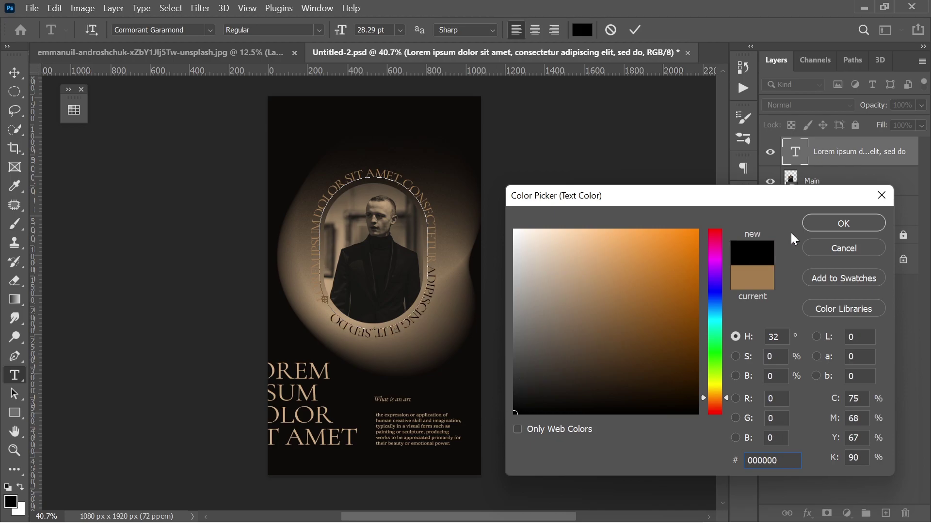
left_click(844, 223)
left_click(634, 30)
key("v")
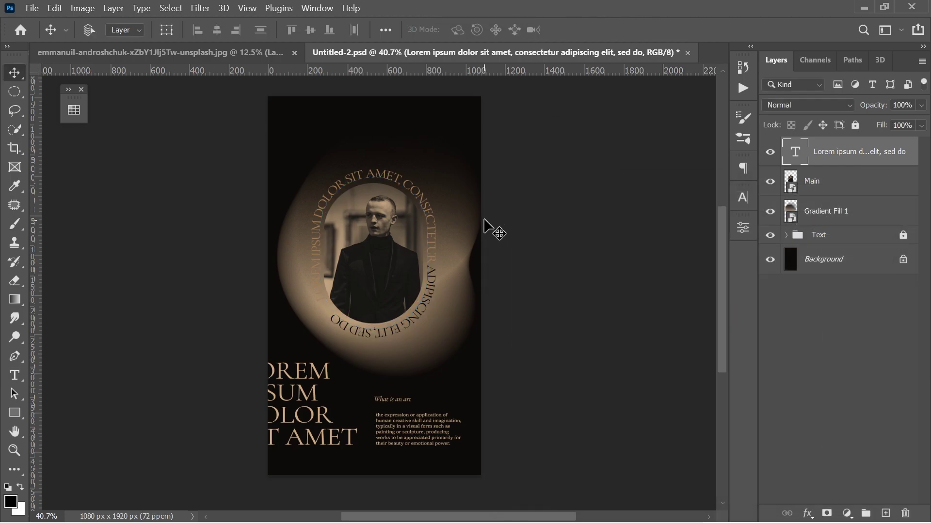